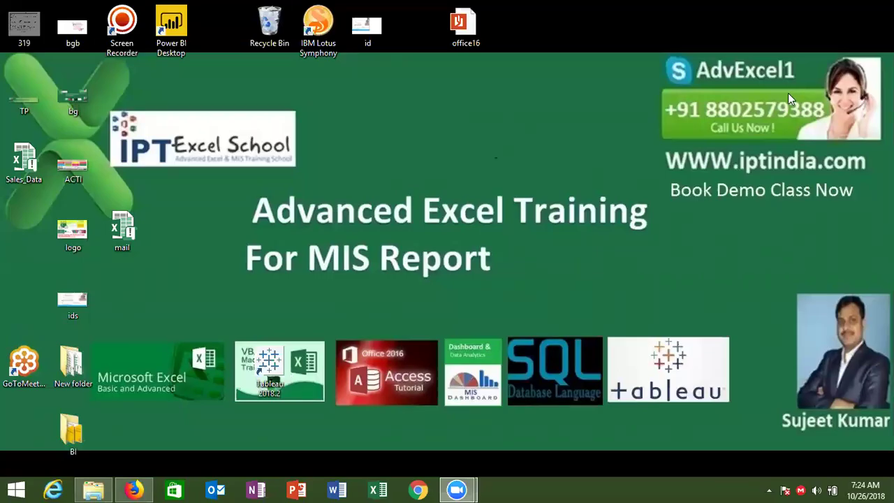
# Start Microsoft Excel from its taskbar icon.
pyautogui.click(382, 492)
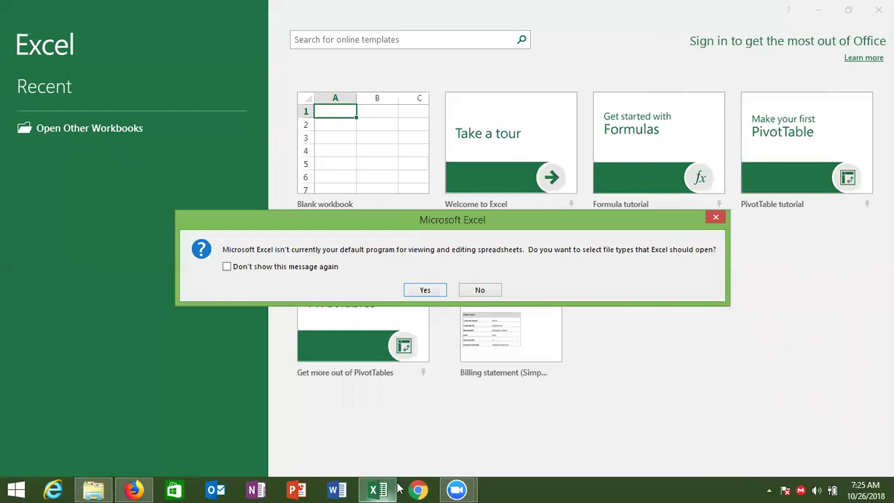
# Decline the default-program prompt and open the Class_file workbook from Recent.
pyautogui.click(479, 290)
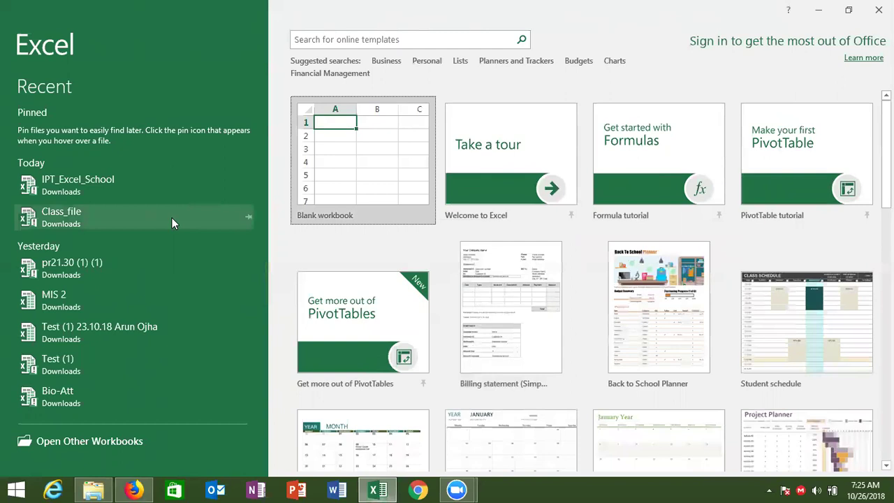
pyautogui.click(171, 218)
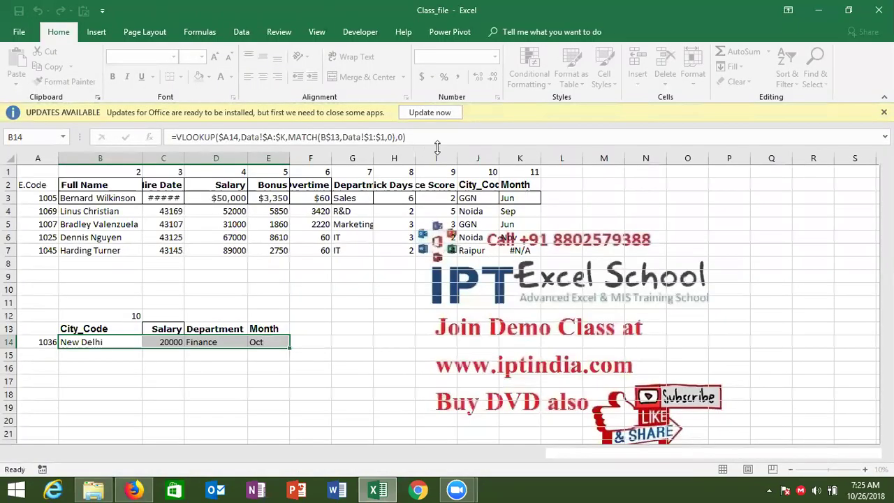
pyautogui.click(883, 112)
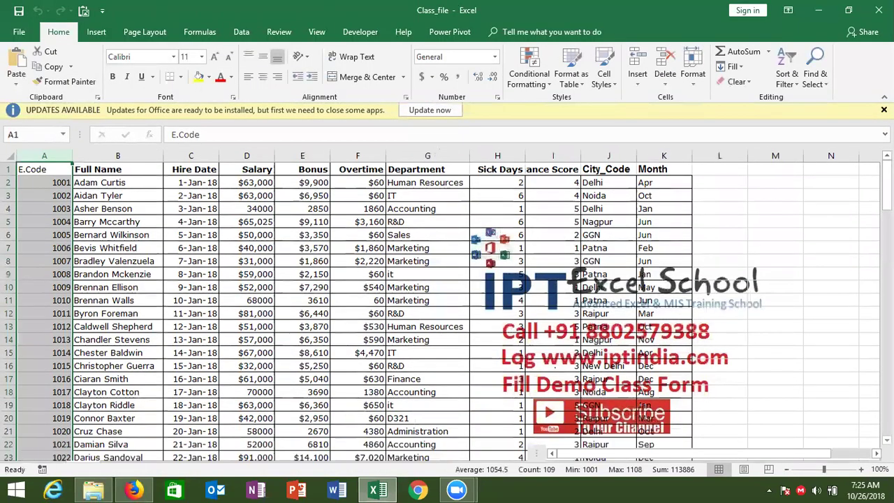
# Add a new blank worksheet, Sheet2, next to Sheet1 and Sheet5.
pyautogui.click(122, 452)
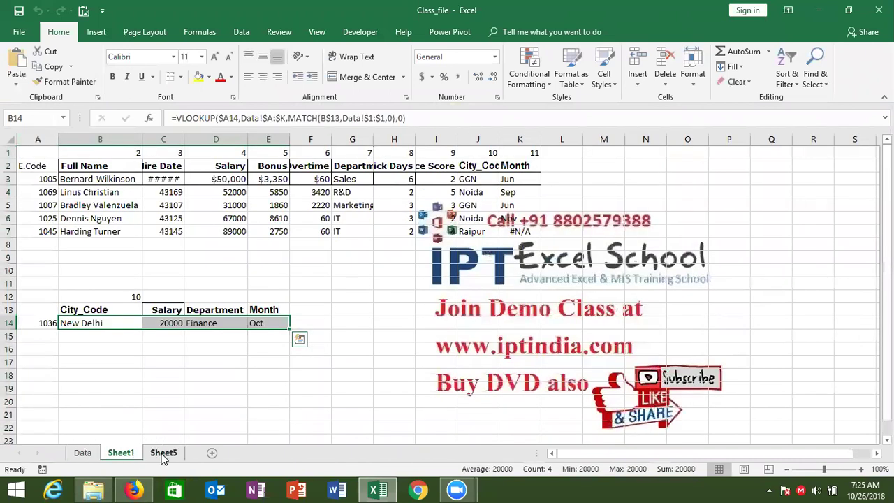
pyautogui.click(165, 453)
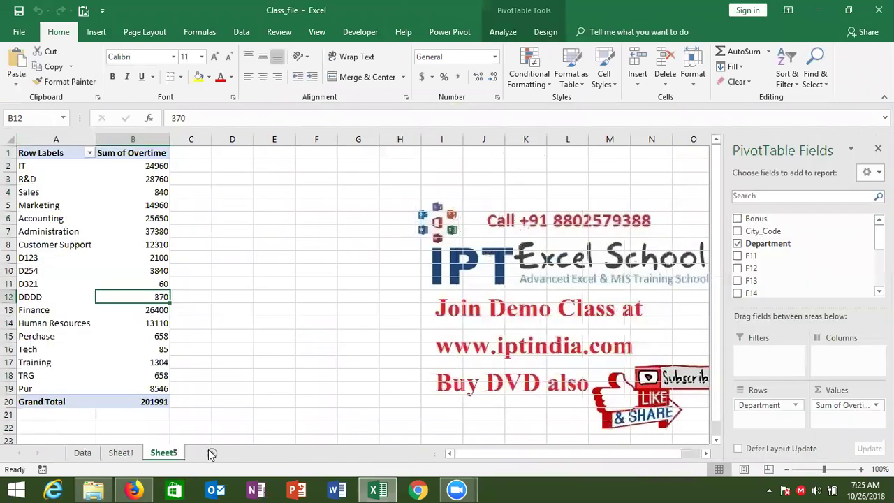
pyautogui.click(211, 454)
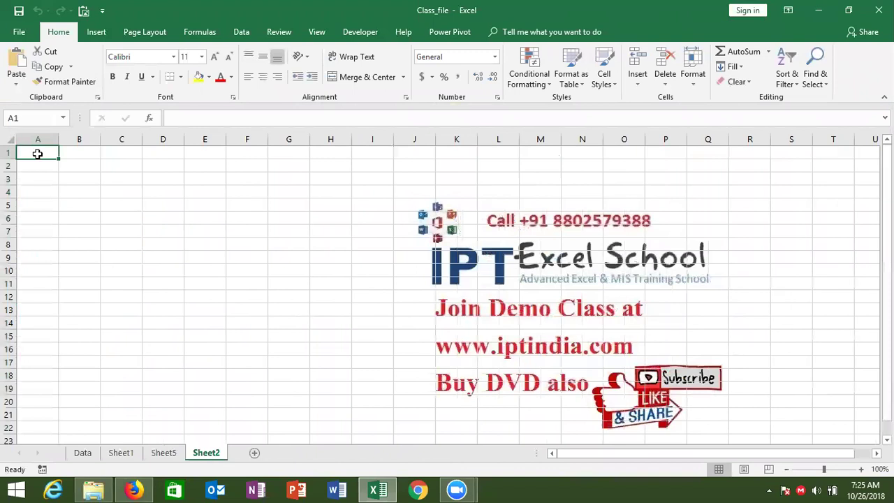
# Enter the Name heading in A1 and fill names from Puja down to A6.
pyautogui.write('M')
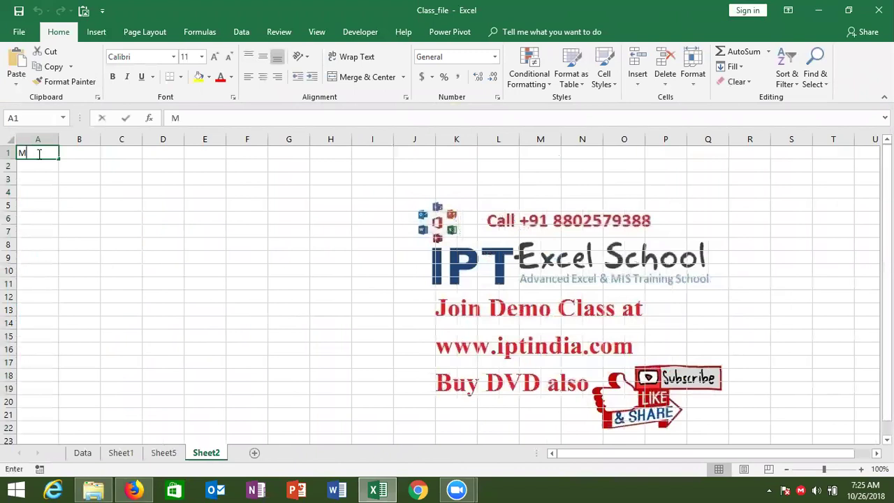
pyautogui.write('onth')
pyautogui.press('Return')
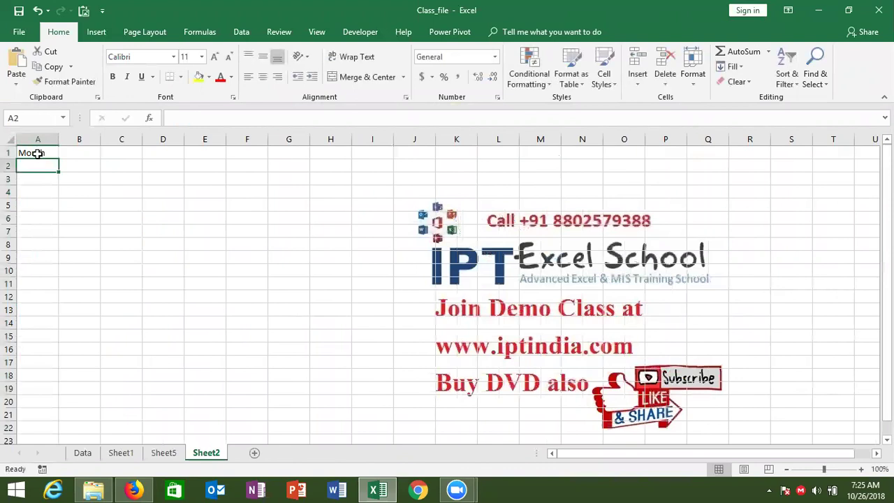
pyautogui.write('Jan')
pyautogui.press('Return')
pyautogui.click(38, 153)
pyautogui.write('Name')
pyautogui.press('Return')
pyautogui.write('Puja')
pyautogui.press('Return')
pyautogui.click(51, 168)
pyautogui.moveTo(57, 173); pyautogui.dragTo(56, 221)
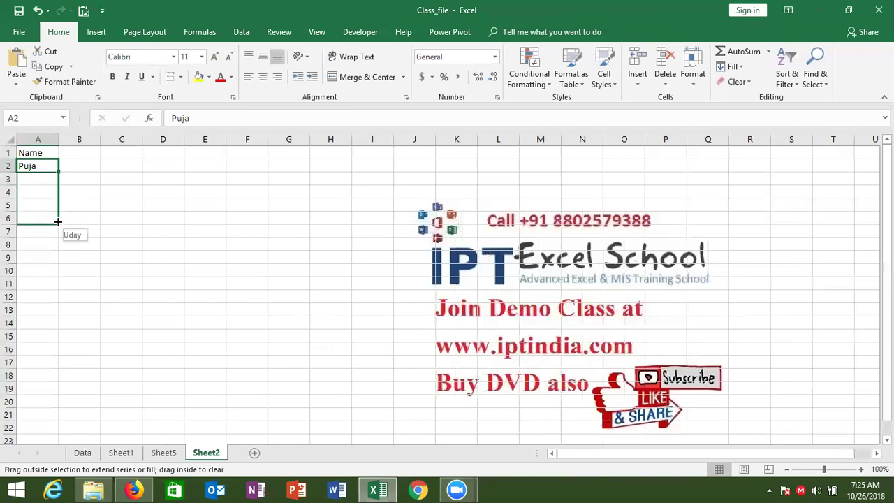
# Add the Roll heading in B1 with roll numbers 1 to 5 in B2:B6.
pyautogui.click(73, 158)
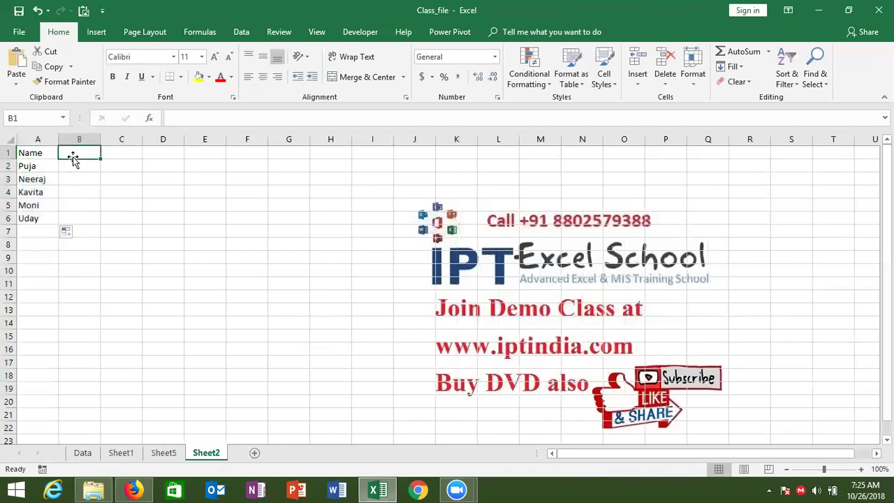
pyautogui.write('Roll')
pyautogui.press('Return')
pyautogui.write('1 2 3 4 5')
pyautogui.press('Return')
pyautogui.write('6')
pyautogui.press('Return')
pyautogui.press('Up')
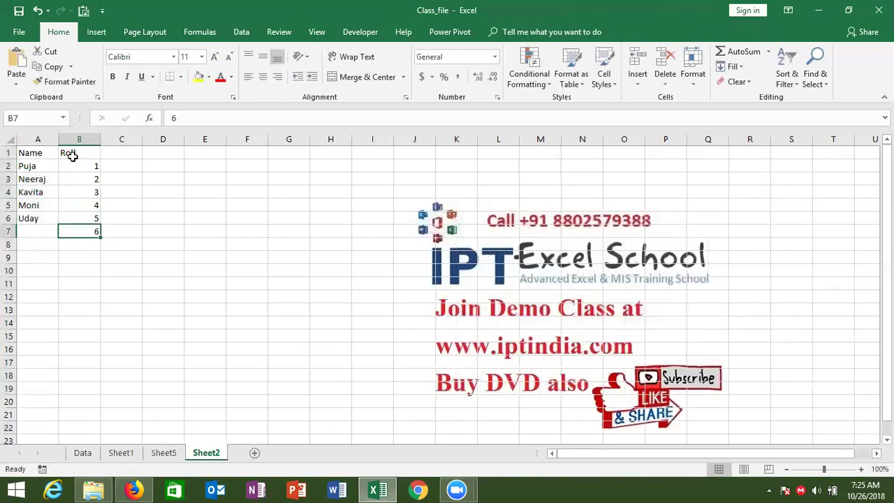
pyautogui.press('Delete')
# Add the Amt heading in C1 and enter =RANDBETWEEN(10,90) in C2.
pyautogui.hotkey('ctrl', 'Home')
pyautogui.press('Right')
pyautogui.press('Right')
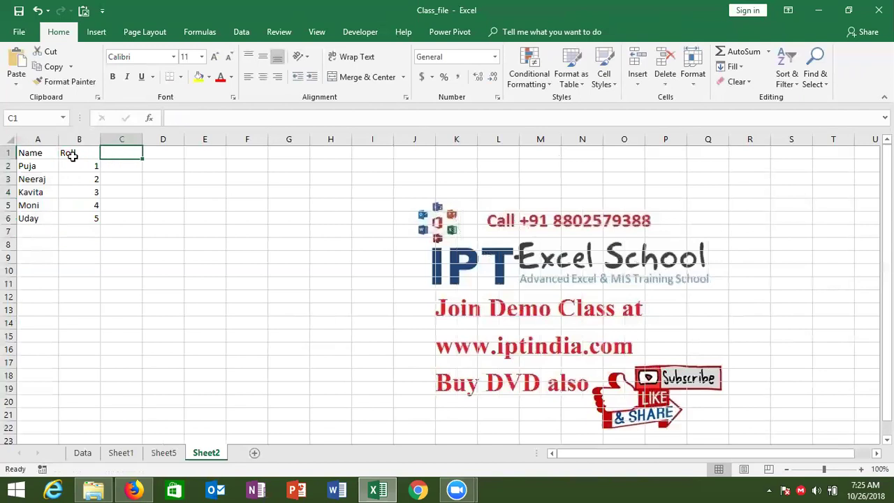
pyautogui.write('Amt')
pyautogui.press('Return')
pyautogui.write('=')
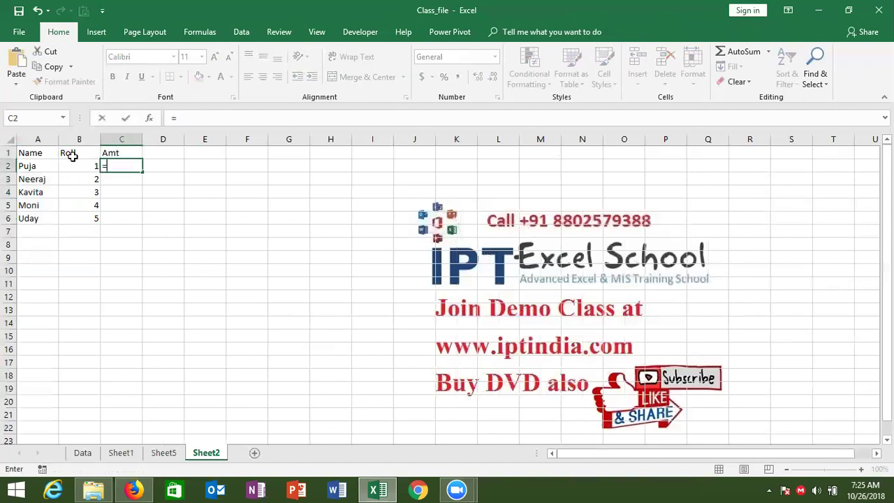
pyautogui.write('ra')
pyautogui.press('Down')
pyautogui.press('Down')
pyautogui.press('Tab')
pyautogui.write('10,90')
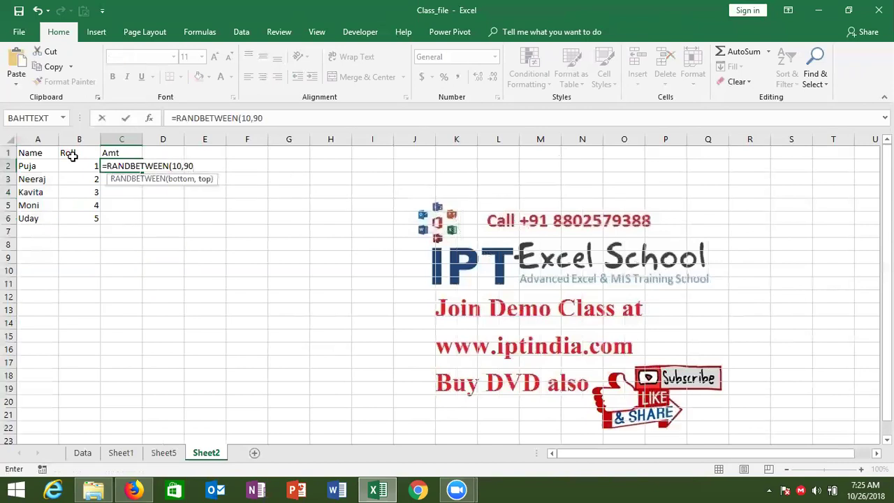
pyautogui.write(')')
pyautogui.press('Return')
# Fill the RANDBETWEEN formula down through C2:C6 with Ctrl+D.
pyautogui.press('Left')
pyautogui.hotkey('ctrl', 'Down')
pyautogui.press('Right')
pyautogui.hotkey('ctrl', 'shift', 'Up')
pyautogui.hotkey('ctrl', 'd')
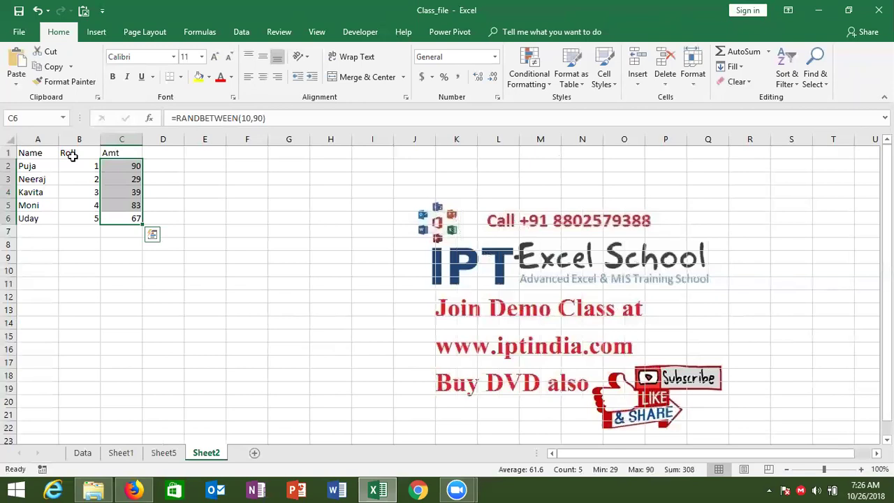
# Select the whole table A1:C6.
pyautogui.press('Up')
pyautogui.press('Up')
pyautogui.hotkey('ctrl', 'Home')
pyautogui.hotkey('shift', 'Right')
pyautogui.hotkey('shift', 'Right')
pyautogui.hotkey('ctrl', 'shift', 'Down')
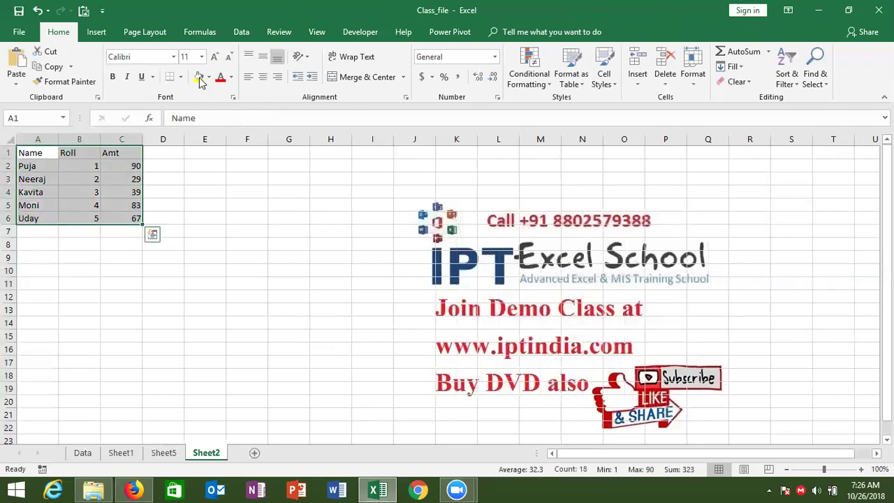
# Give the table A1:C6 a yellow fill and All Borders.
pyautogui.click(199, 77)
pyautogui.click(180, 77)
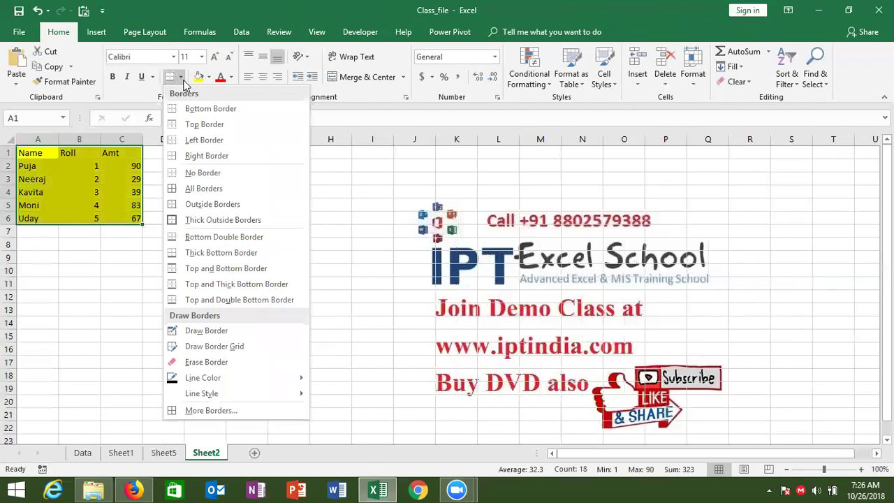
pyautogui.click(179, 183)
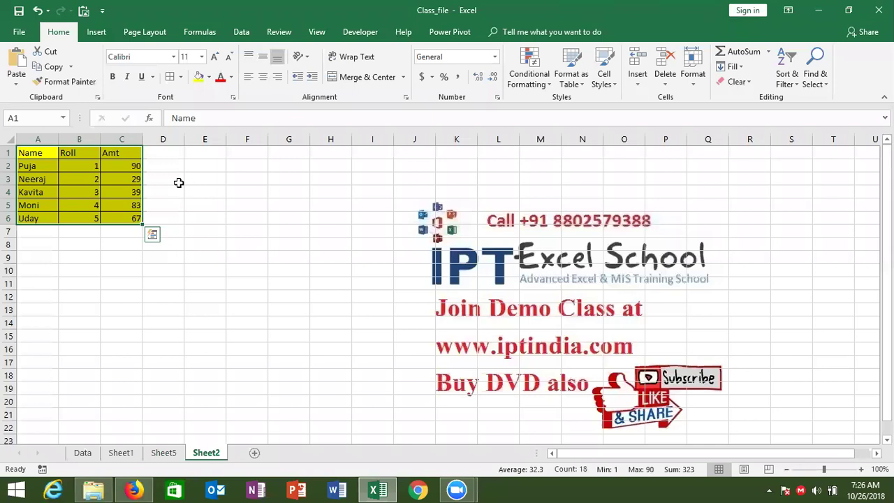
# Copy the yellow table, trial-paste it at I1, then undo that paste.
pyautogui.hotkey('ctrl', 'c')
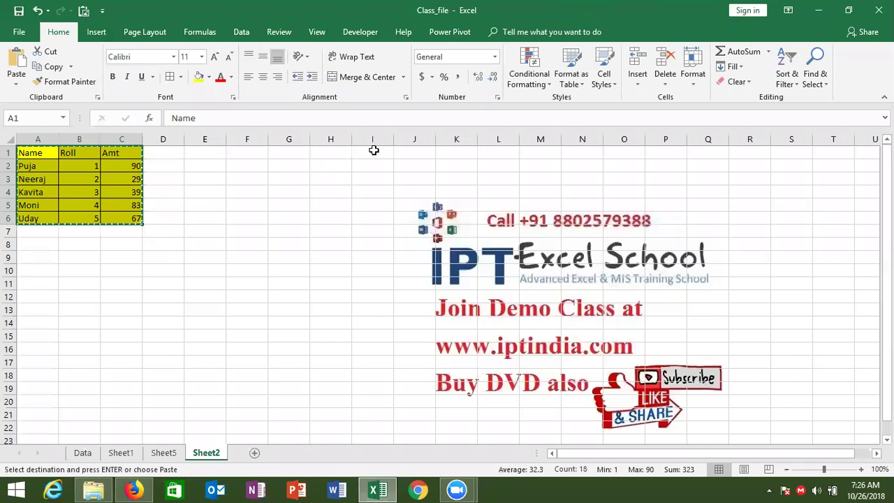
pyautogui.click(374, 151)
pyautogui.hotkey('ctrl', 'v')
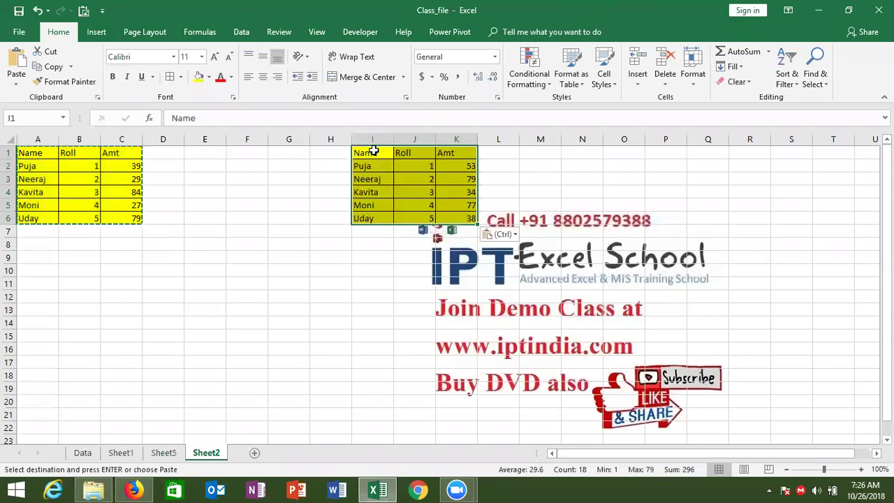
pyautogui.hotkey('ctrl', 'z')
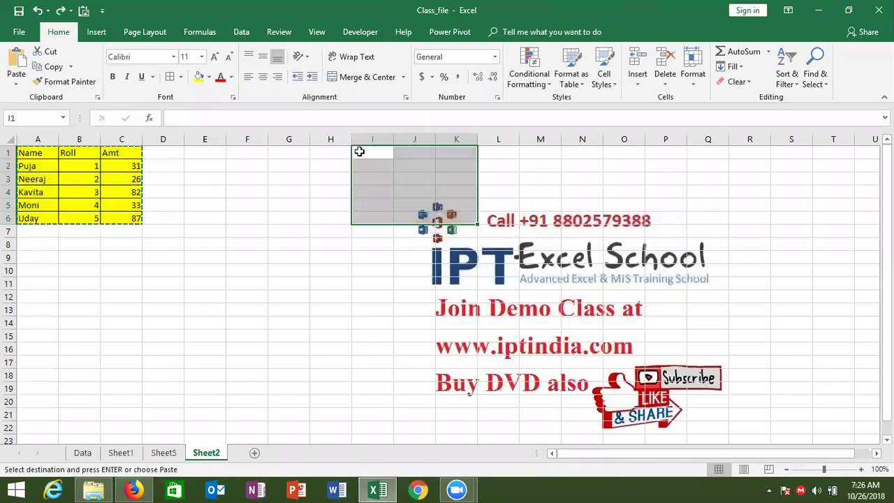
pyautogui.click(359, 152)
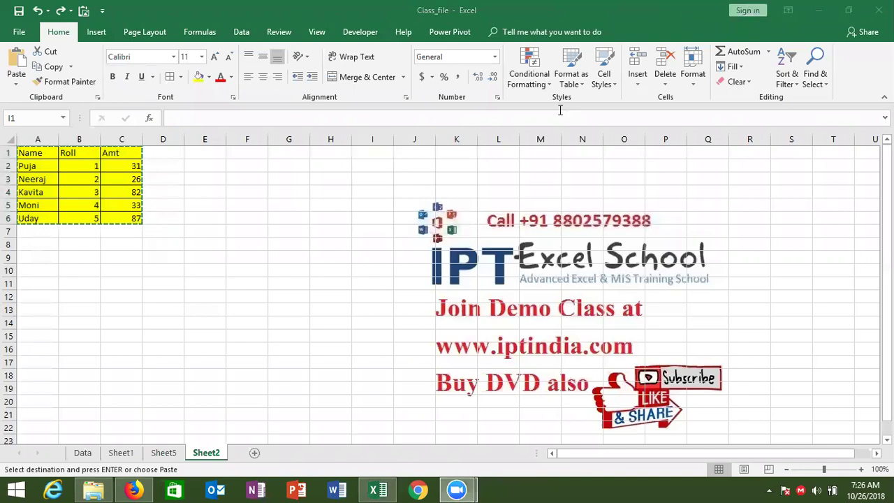
pyautogui.click(378, 160)
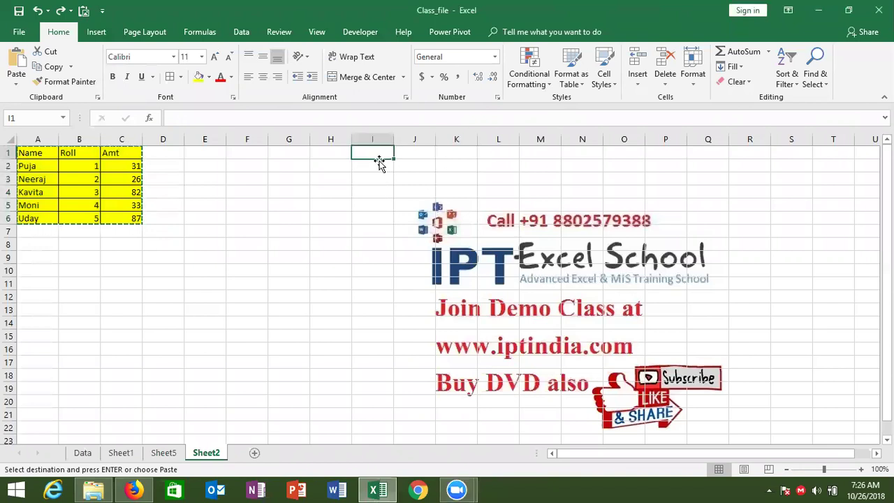
pyautogui.rightClick(376, 154)
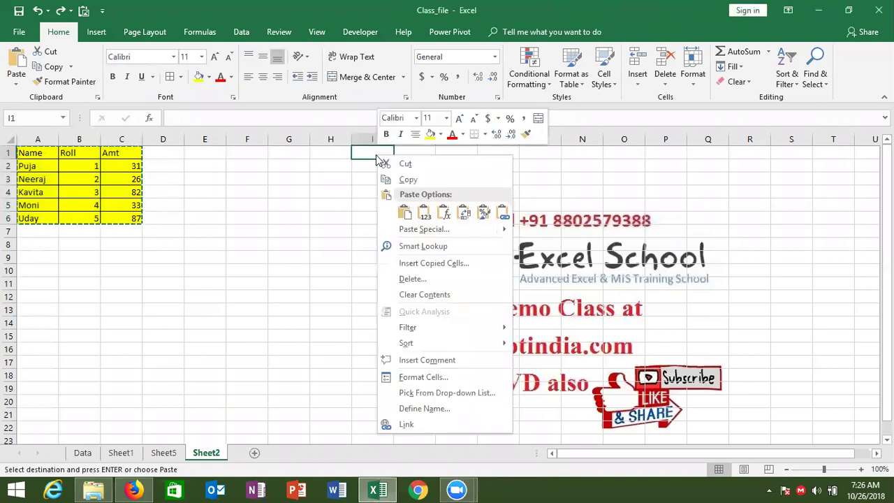
pyautogui.click(413, 231)
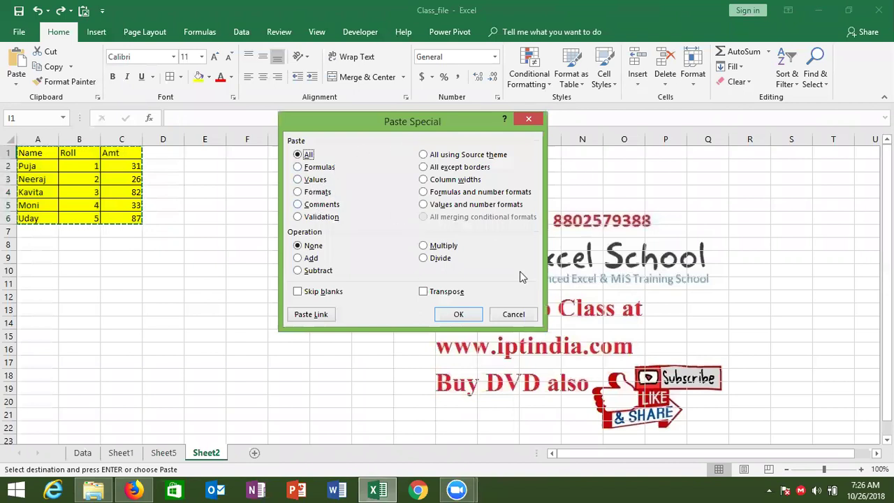
pyautogui.click(462, 314)
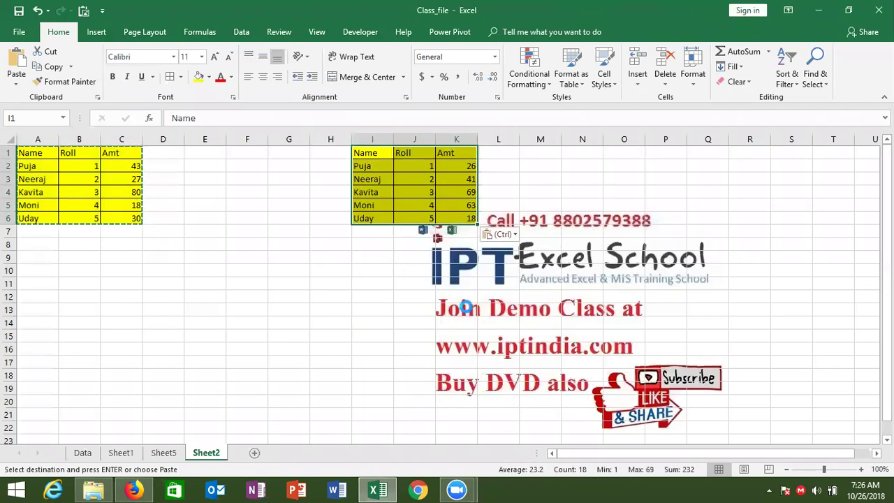
pyautogui.hotkey('ctrl', 'z')
# Paste the copied table at I1 using Paste Special with Formulas only.
pyautogui.rightClick(375, 153)
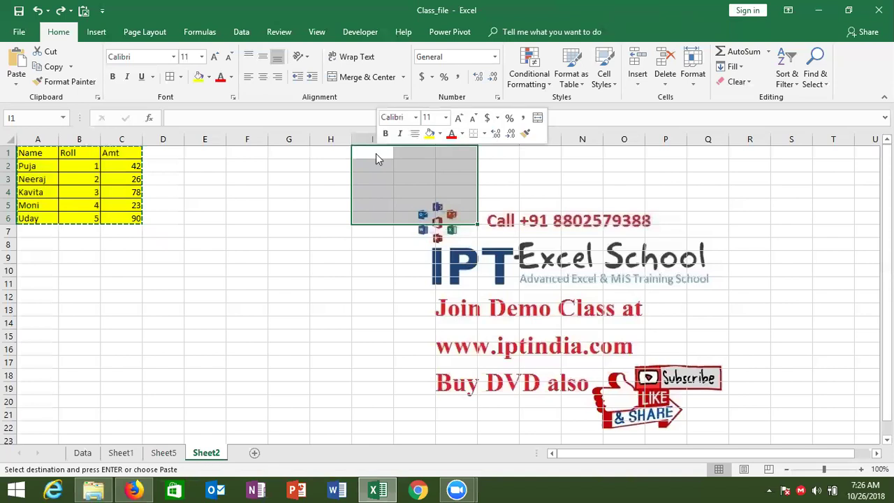
pyautogui.click(415, 228)
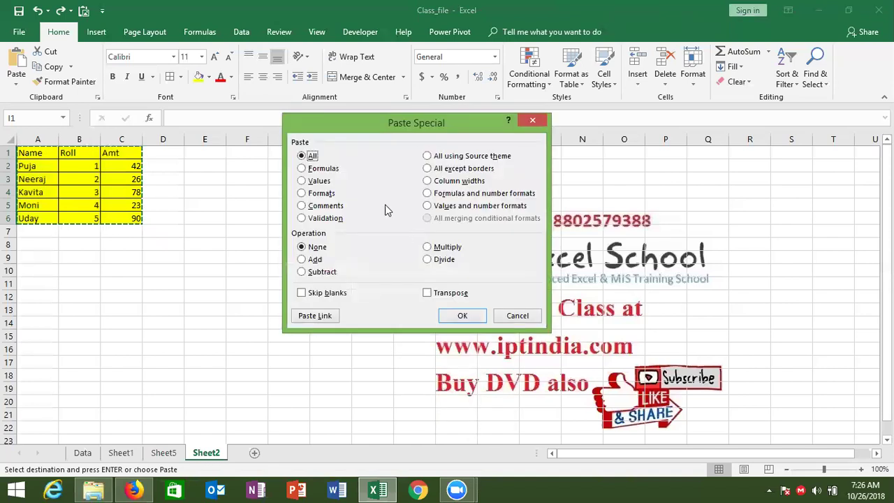
pyautogui.click(326, 171)
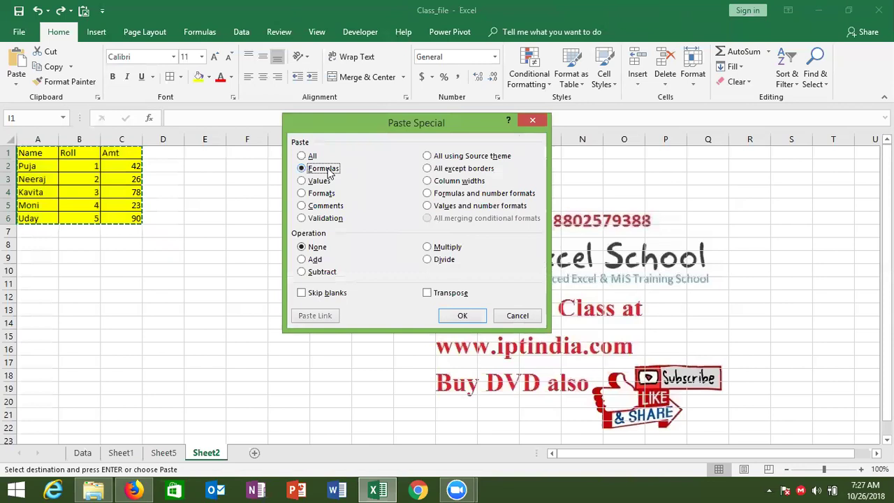
pyautogui.click(463, 315)
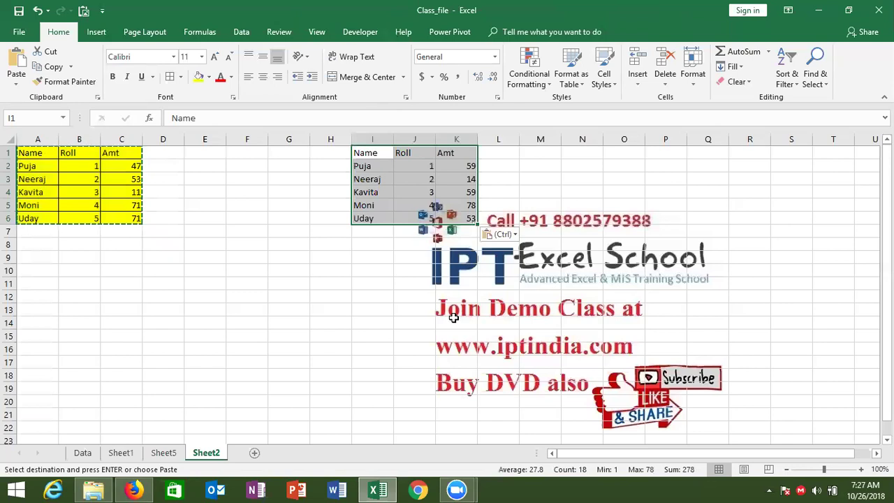
# Compare original and pasted cells, confirming K3 keeps its RANDBETWEEN formula.
pyautogui.click(38, 161)
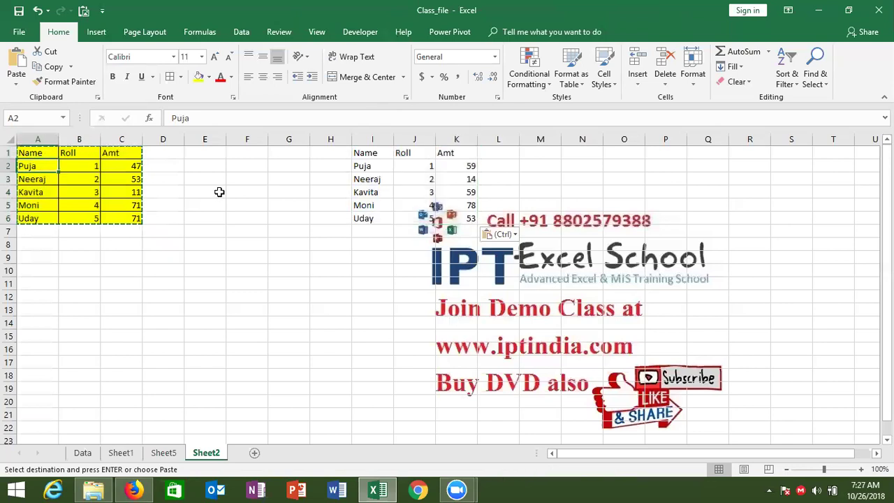
pyautogui.click(371, 154)
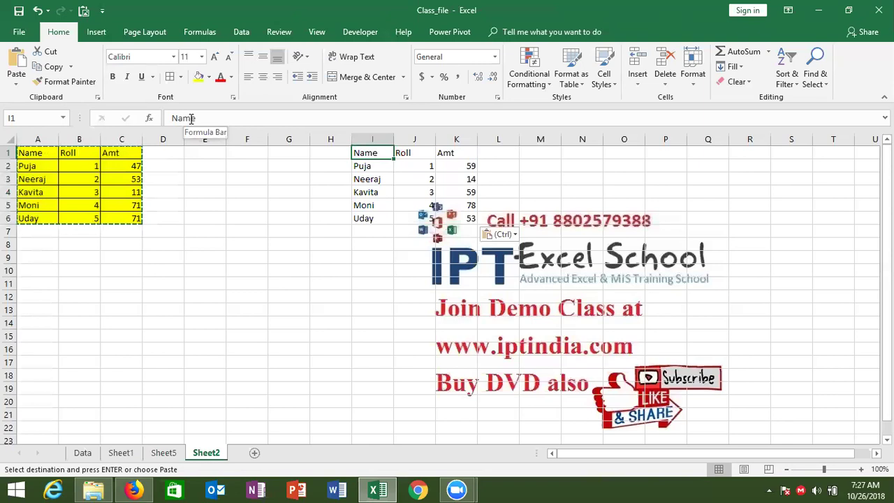
pyautogui.press('Down')
pyautogui.press('Down')
pyautogui.press('Right')
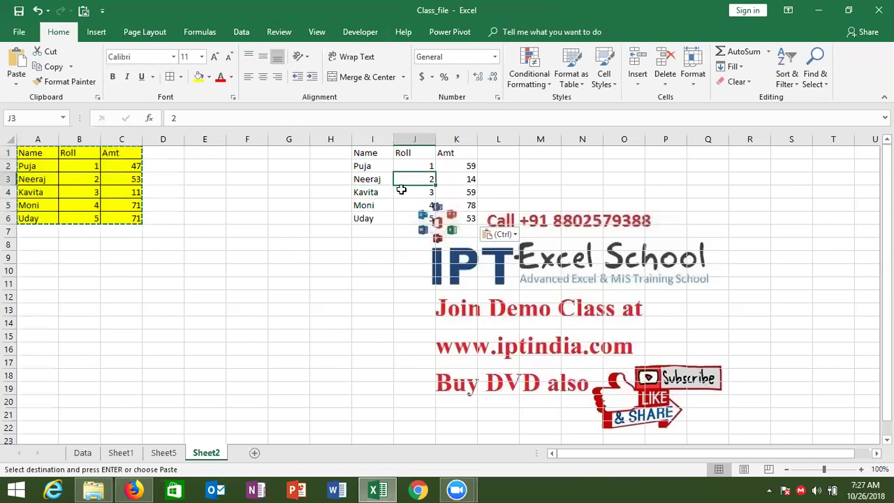
pyautogui.click(460, 179)
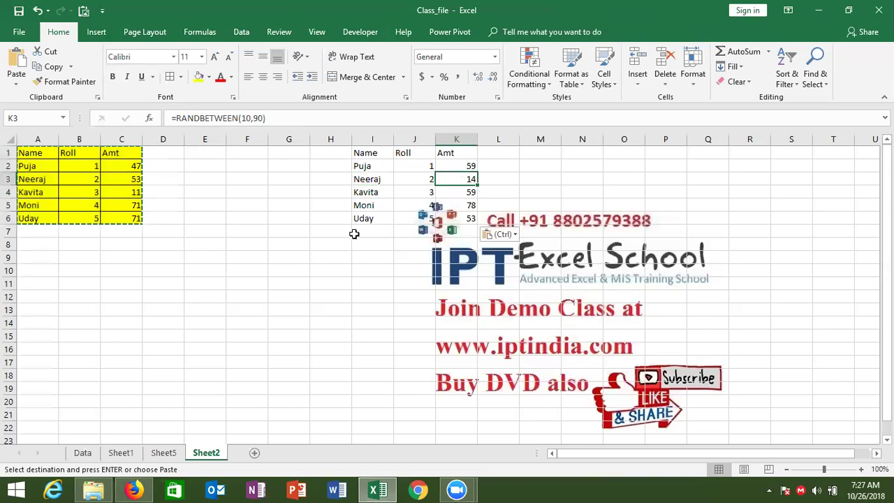
pyautogui.click(248, 262)
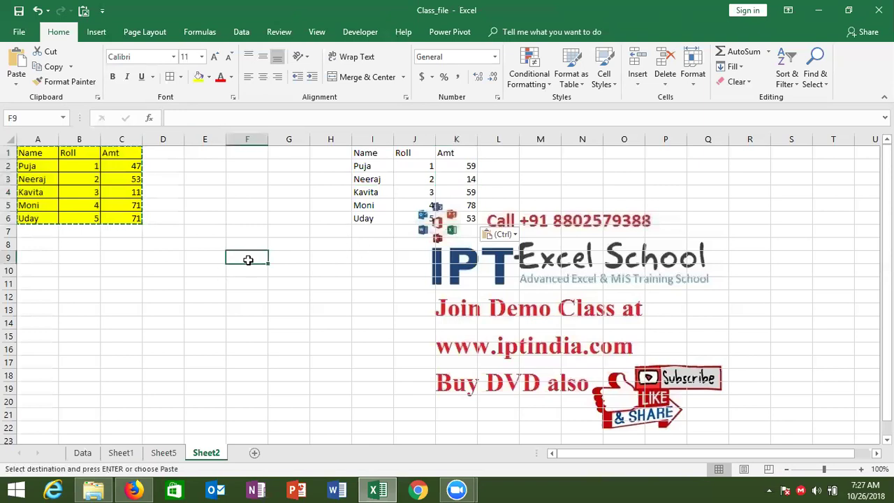
# Paste the table at F9 as values only via Paste Special.
pyautogui.rightClick(248, 260)
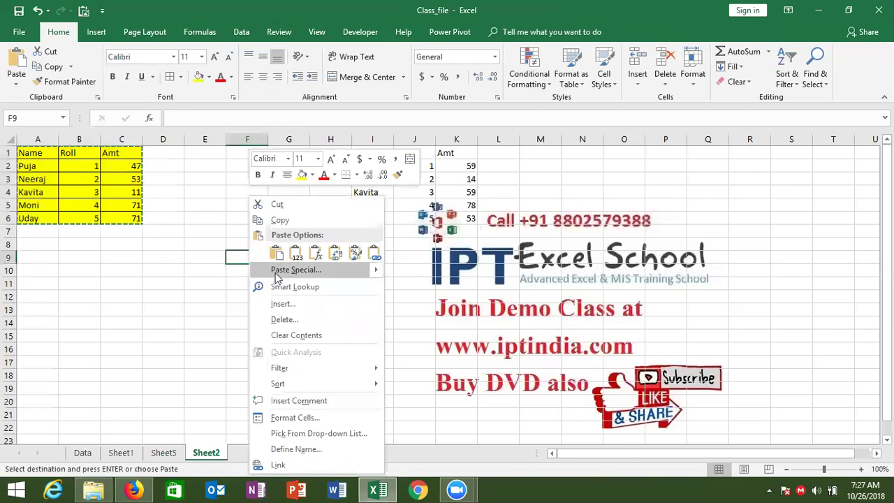
pyautogui.click(296, 270)
pyautogui.click(180, 224)
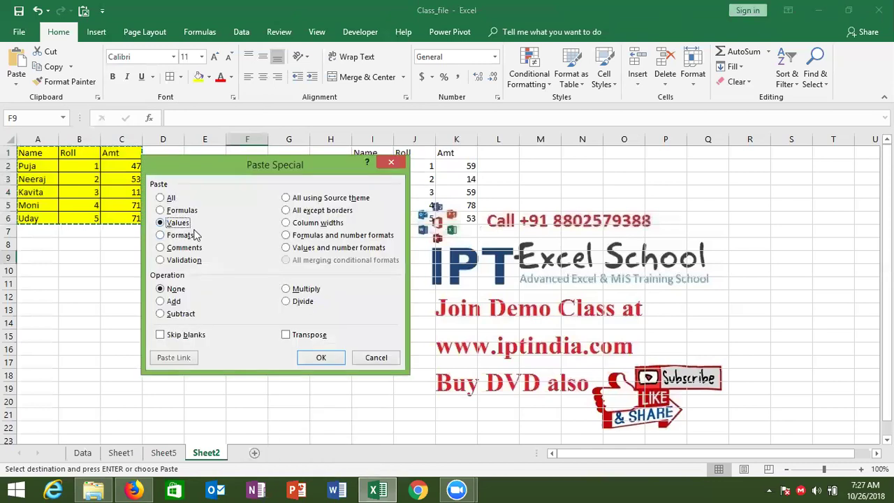
pyautogui.click(337, 359)
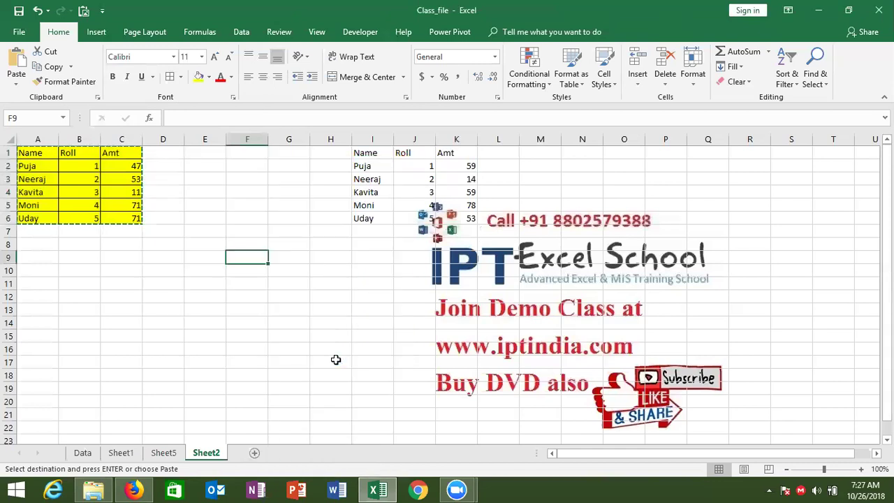
pyautogui.click(342, 297)
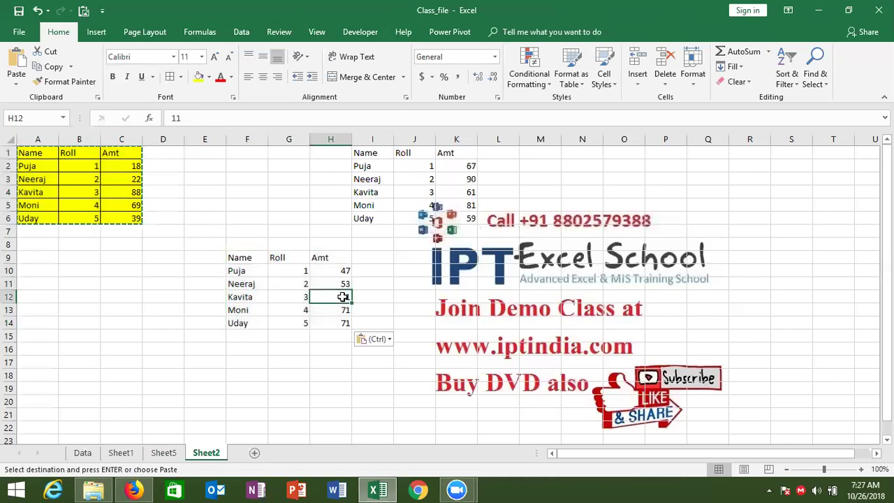
# Check that K2 and K5 hold formulas while H13 holds a plain number.
pyautogui.click(472, 204)
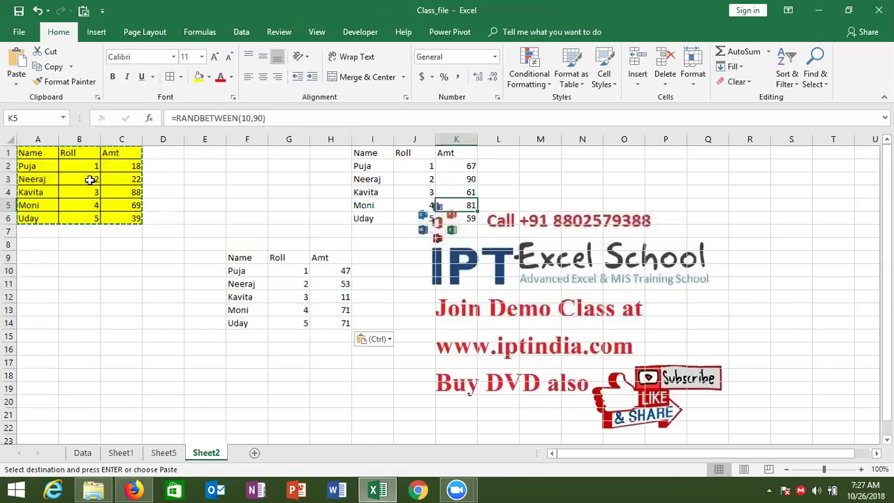
pyautogui.click(129, 181)
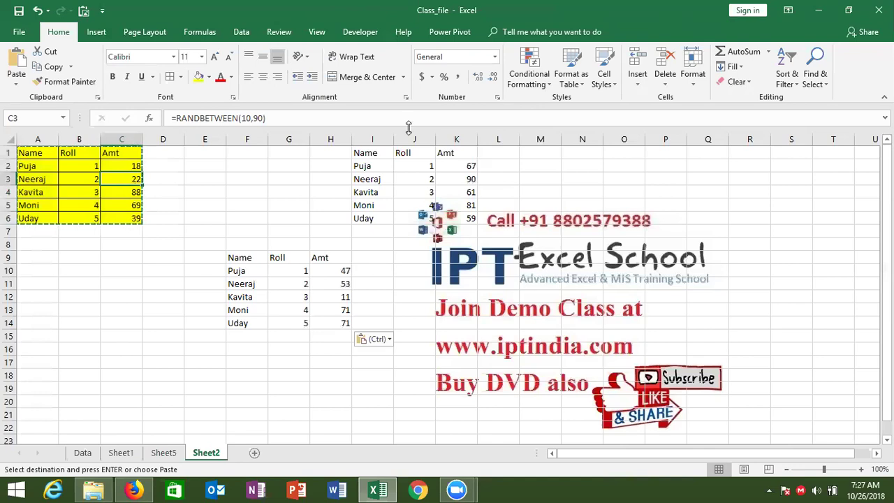
pyautogui.click(450, 168)
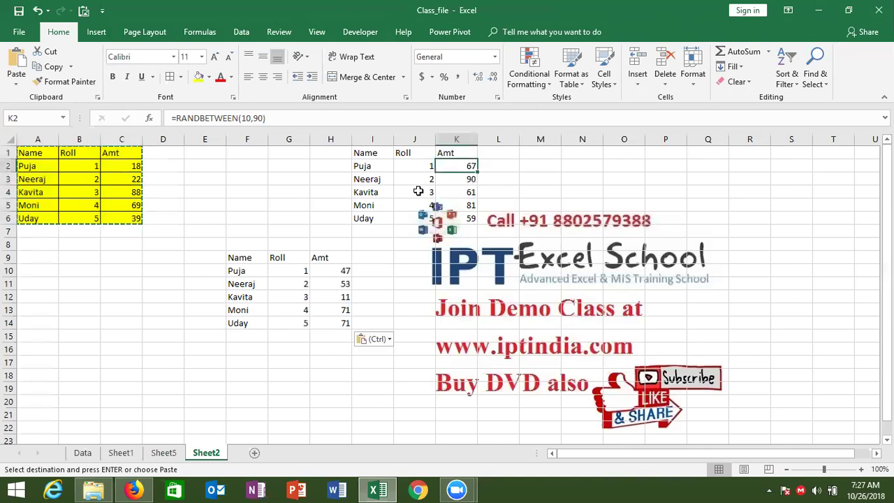
pyautogui.click(342, 313)
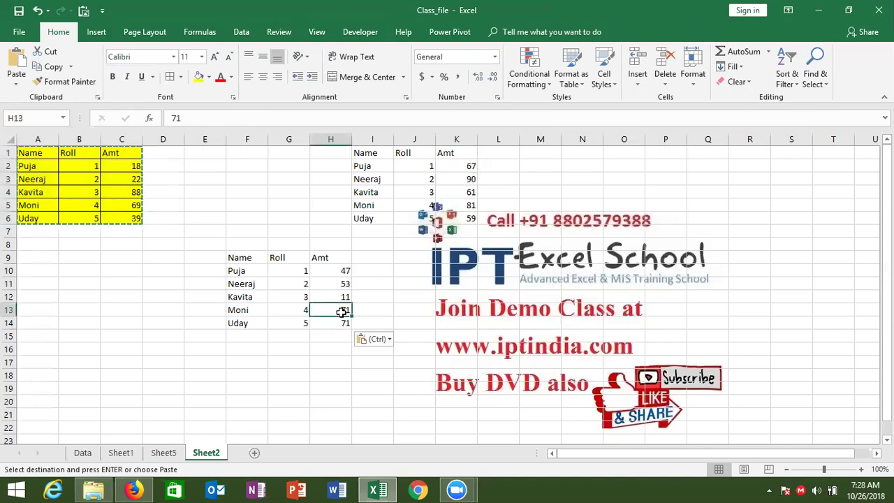
pyautogui.press('Right')
pyautogui.press('Right')
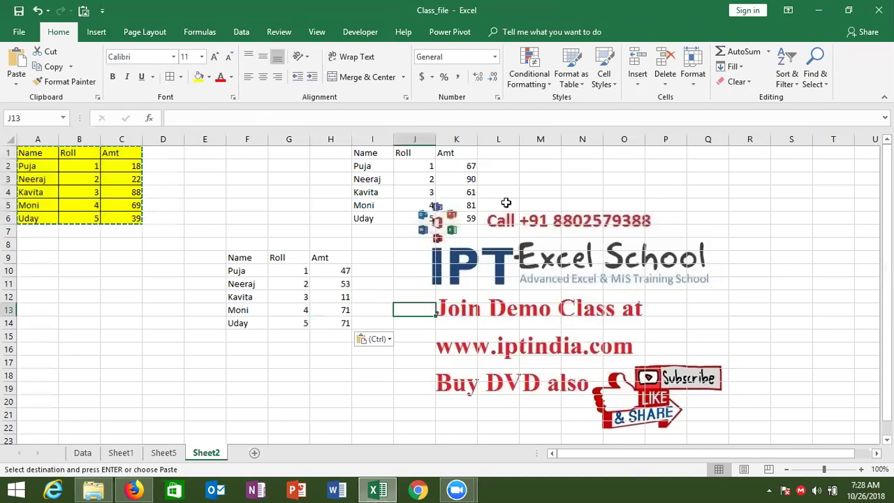
# Select the Amt cells K2 through K6.
pyautogui.click(461, 163)
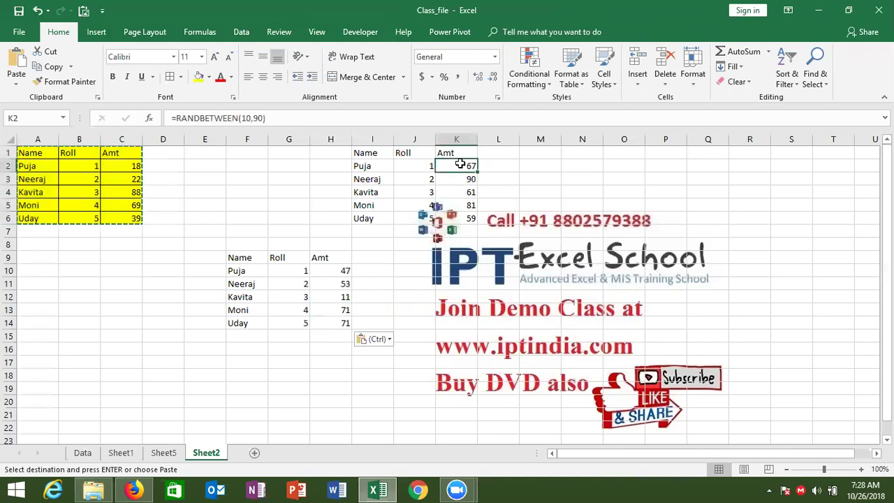
pyautogui.hotkey('shift', 'Down')
pyautogui.hotkey('shift', 'Down')
pyautogui.hotkey('shift', 'Down')
pyautogui.hotkey('shift', 'Down')
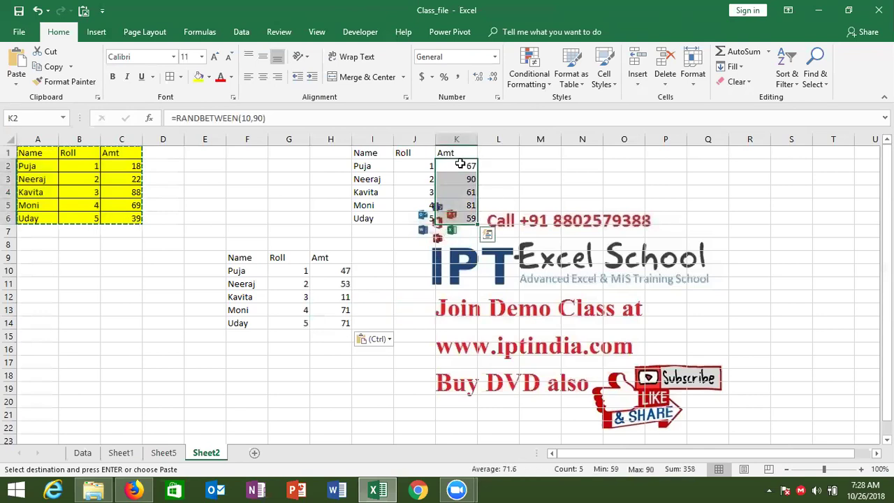
pyautogui.press('Up')
pyautogui.press('Down')
pyautogui.press('Down')
pyautogui.press('Down')
pyautogui.press('Down')
pyautogui.press('Up')
pyautogui.press('Up')
pyautogui.press('Up')
pyautogui.press('Up')
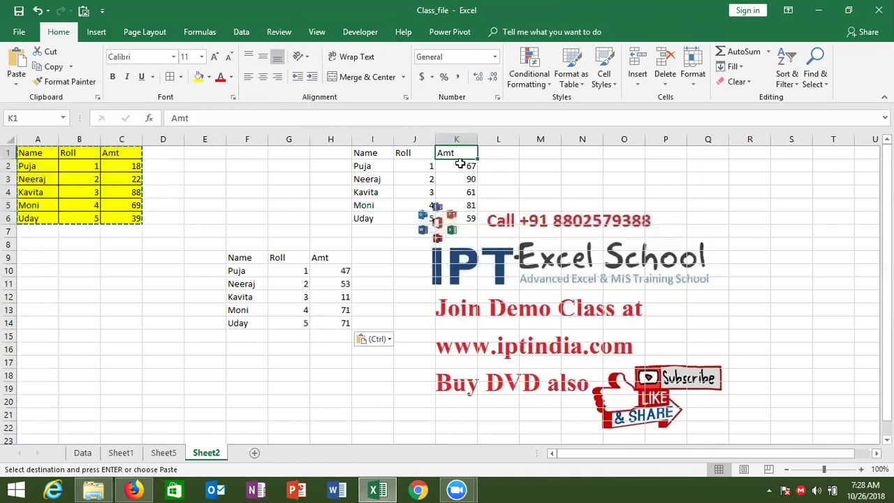
pyautogui.press('Down')
pyautogui.hotkey('shift', 'Down')
pyautogui.hotkey('shift', 'Down')
pyautogui.hotkey('shift', 'Down')
pyautogui.hotkey('shift', 'Down')
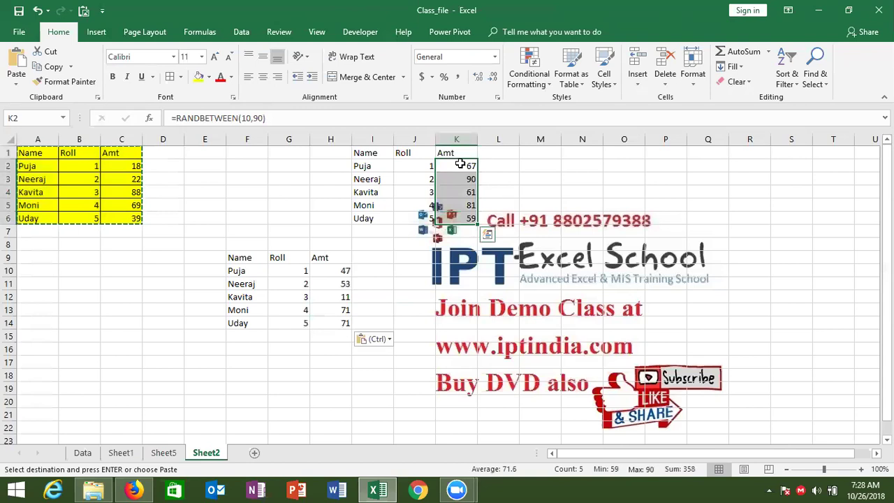
# Copy K2:K6 and paste back as values, fixing amounts at 67, 90, 61, 81, 59.
pyautogui.hotkey('ctrl', 'c')
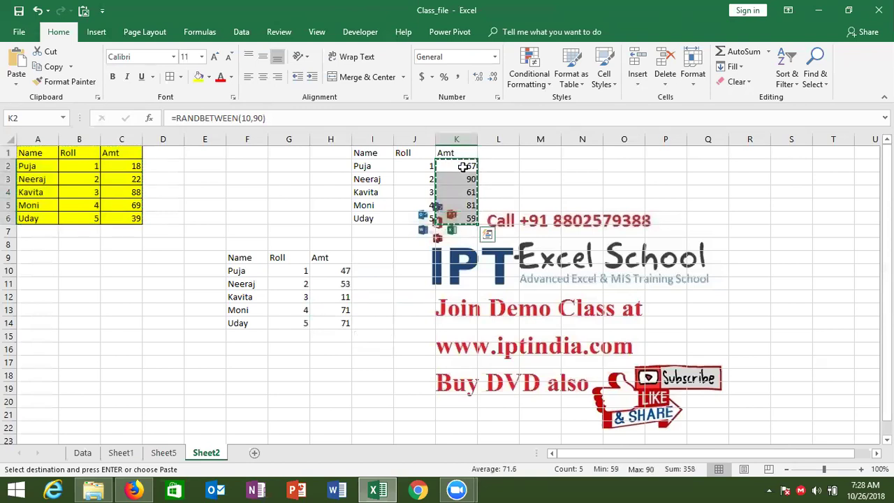
pyautogui.rightClick(465, 168)
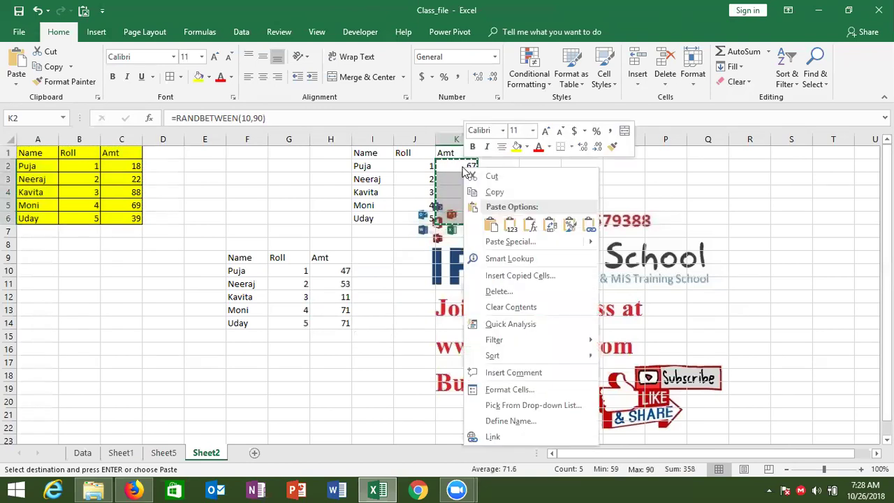
pyautogui.click(505, 243)
pyautogui.click(403, 193)
pyautogui.click(568, 327)
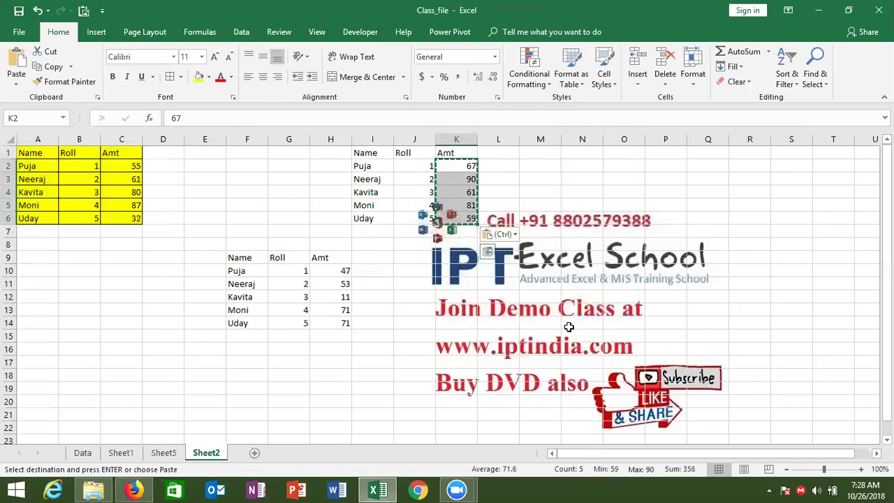
pyautogui.click(459, 183)
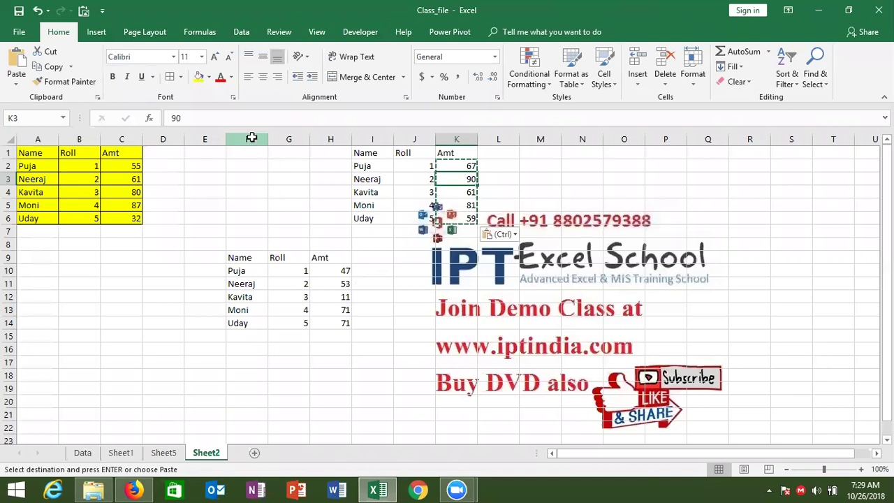
# Copy the yellow table A1:C6.
pyautogui.moveTo(250, 139); pyautogui.dragTo(453, 155)
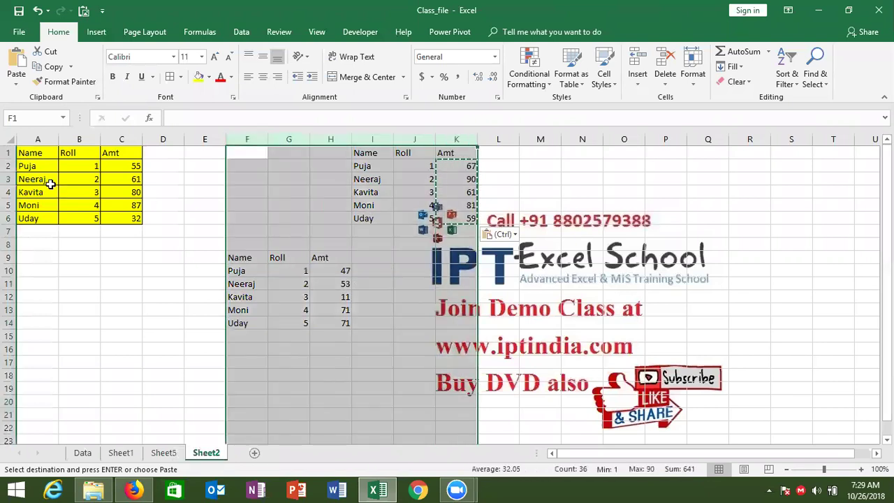
pyautogui.moveTo(31, 153); pyautogui.dragTo(129, 219)
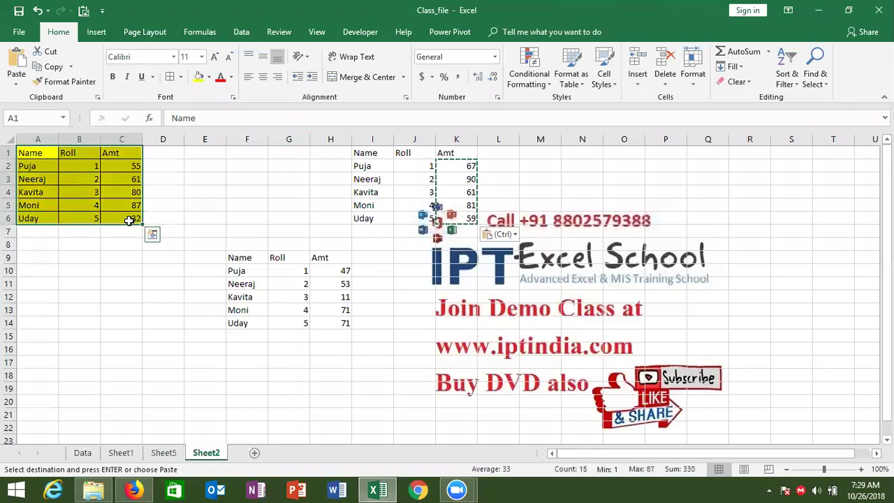
pyautogui.hotkey('ctrl', 'c')
# Paste everything from the table at F16 via Paste Special, then undo it.
pyautogui.click(246, 346)
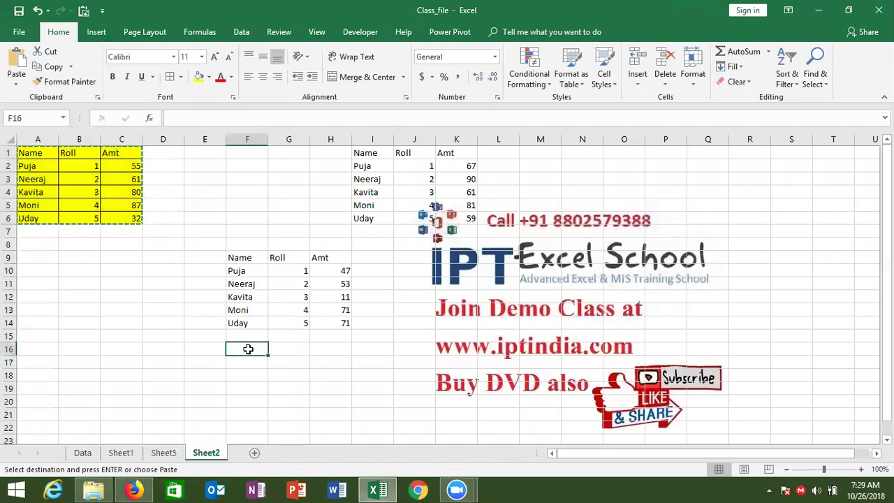
pyautogui.rightClick(248, 350)
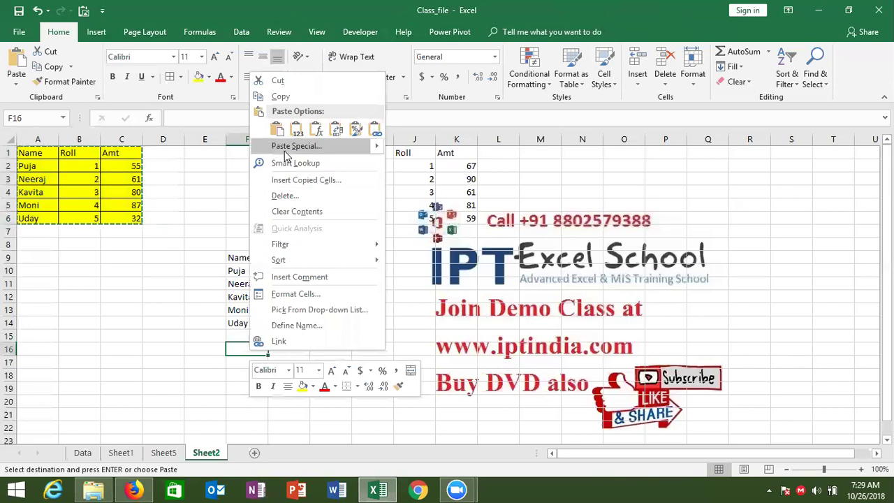
pyautogui.click(286, 146)
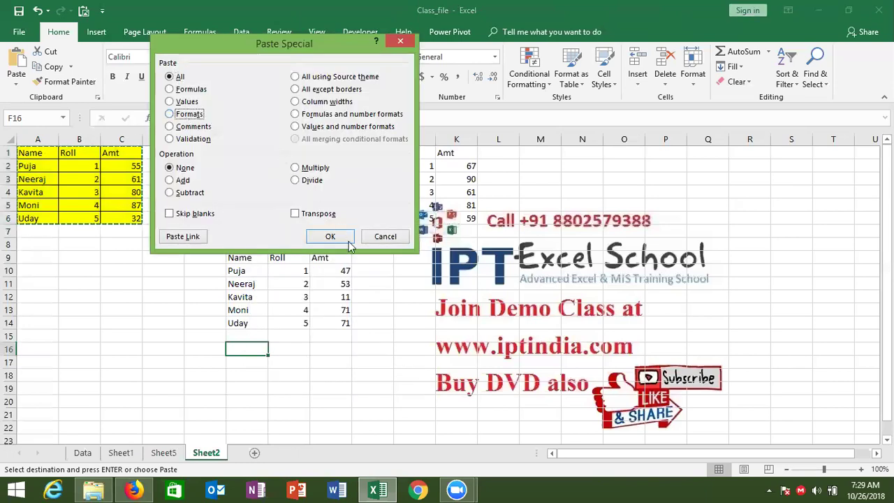
pyautogui.click(348, 240)
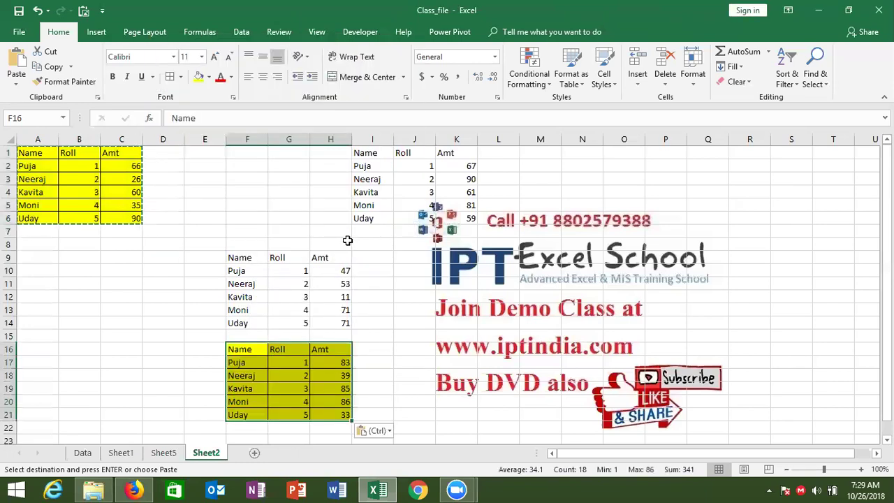
pyautogui.hotkey('ctrl', 'z')
# Paste only the yellow formatting into F16:H21, then cancel a Paste Special at N1.
pyautogui.rightClick(284, 364)
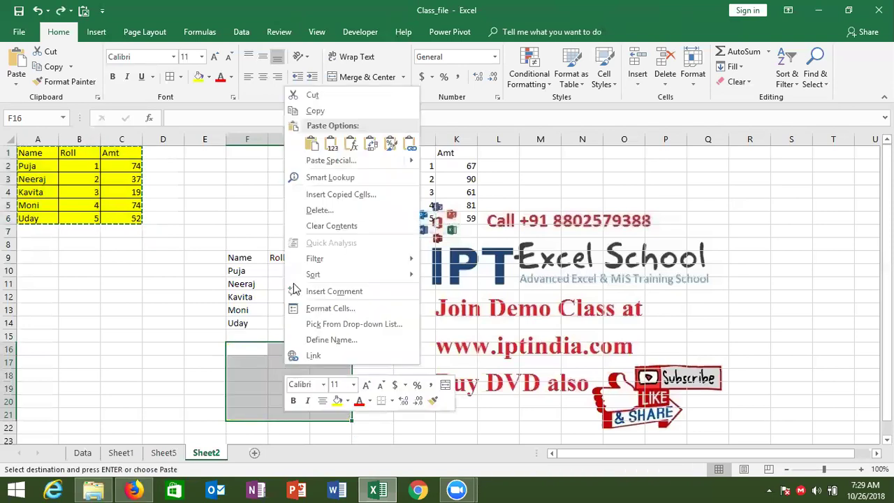
pyautogui.click(325, 160)
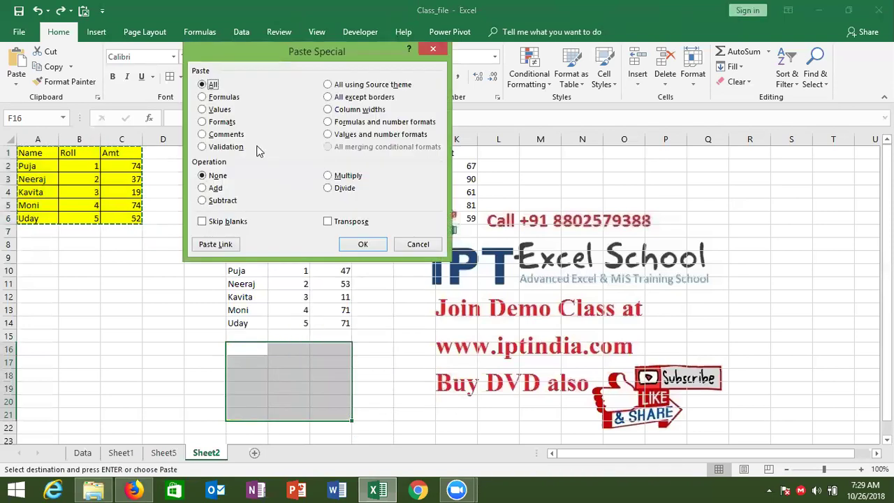
pyautogui.click(222, 122)
pyautogui.click(363, 244)
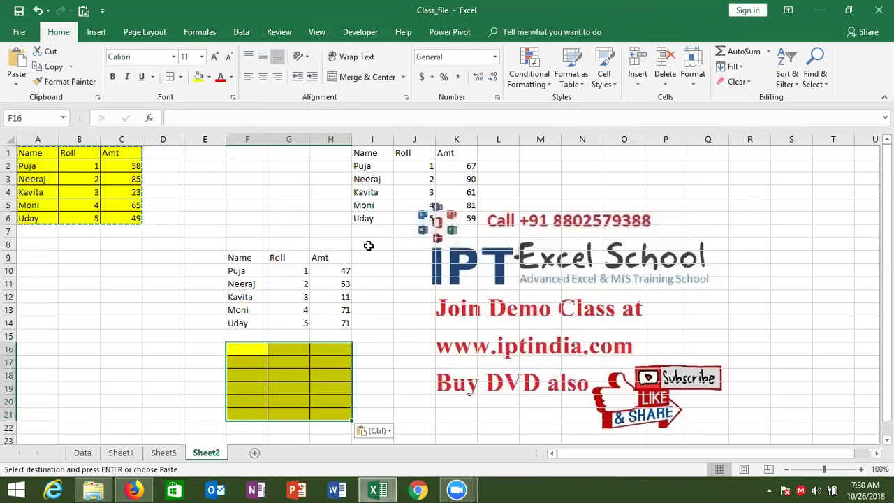
pyautogui.rightClick(566, 155)
pyautogui.click(597, 231)
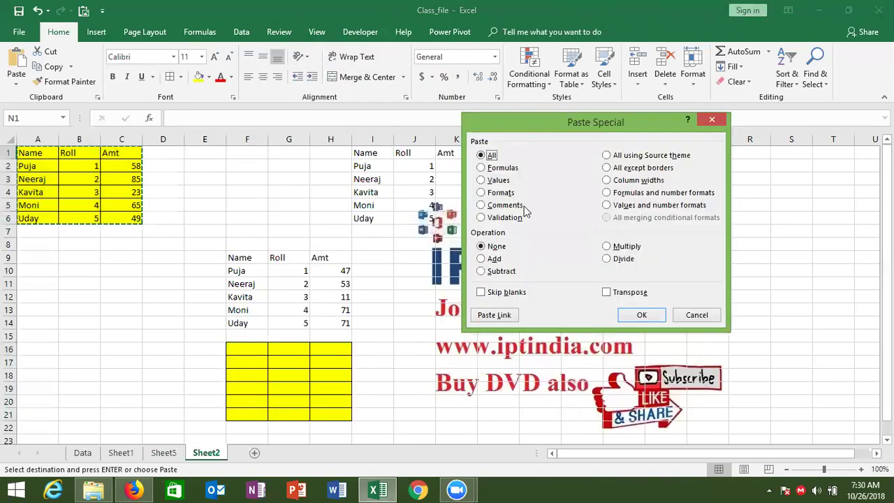
pyautogui.press('Escape')
pyautogui.press('Escape')
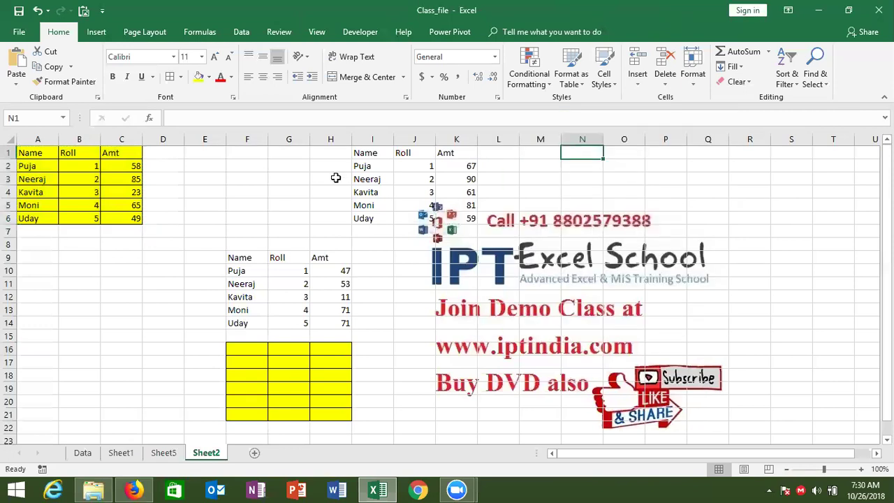
# Clear everything in columns F through L, leaving only the original table.
pyautogui.click(288, 139)
pyautogui.moveTo(247, 139); pyautogui.dragTo(517, 185)
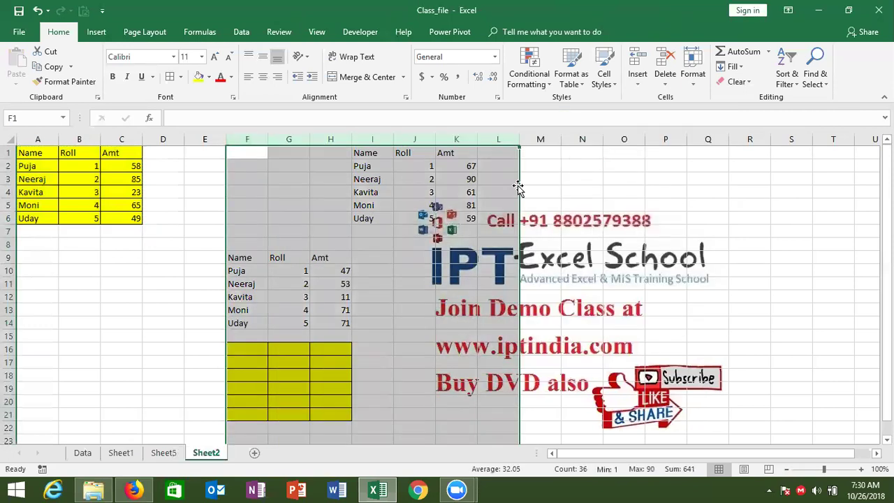
pyautogui.press('Delete')
pyautogui.click(368, 246)
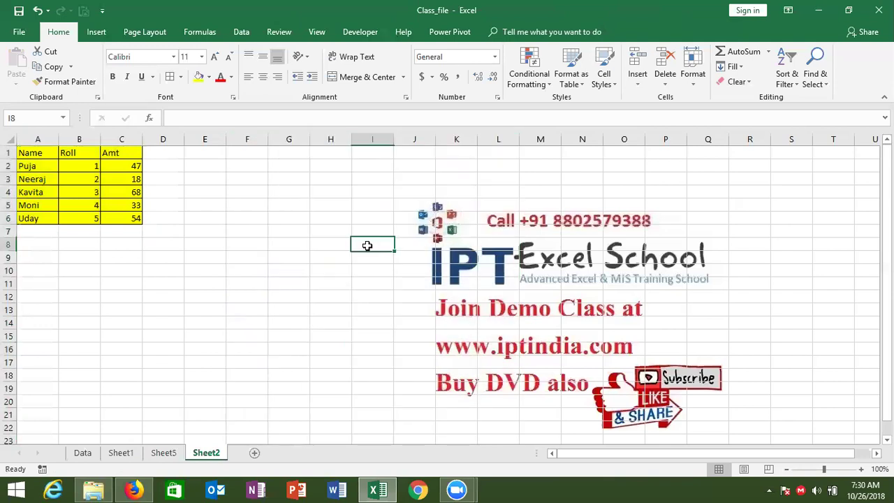
pyautogui.click(133, 178)
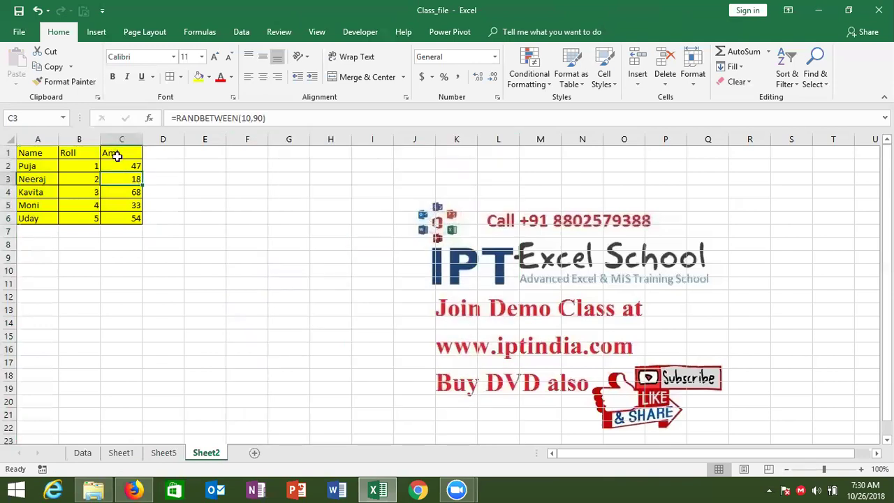
pyautogui.click(119, 153)
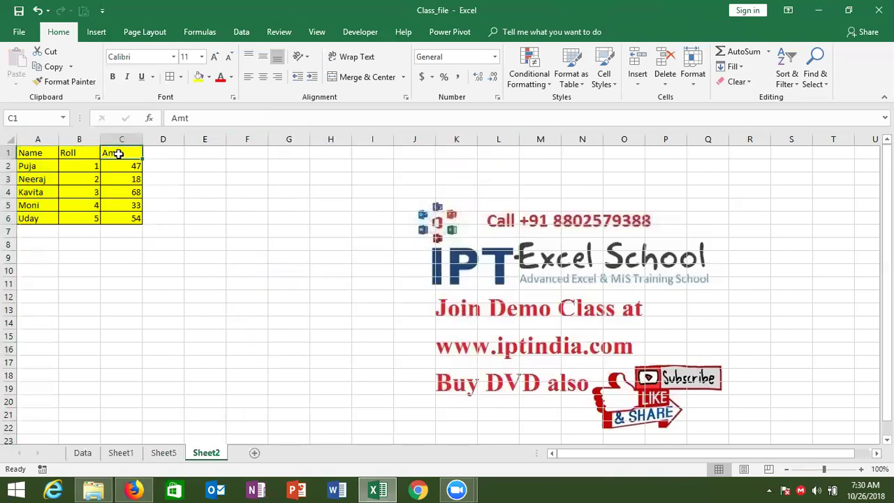
# Insert a comment on the Amt header C1, leaving only the author label.
pyautogui.rightClick(119, 154)
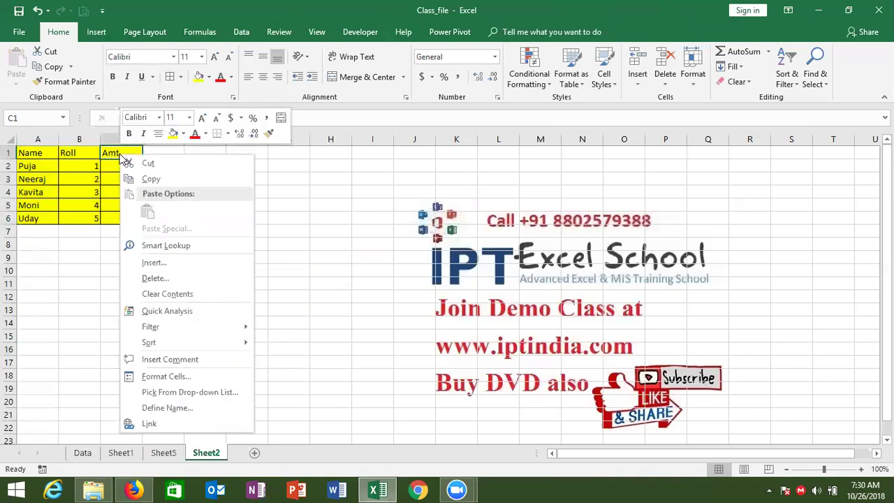
pyautogui.click(168, 359)
pyautogui.moveTo(122, 152)
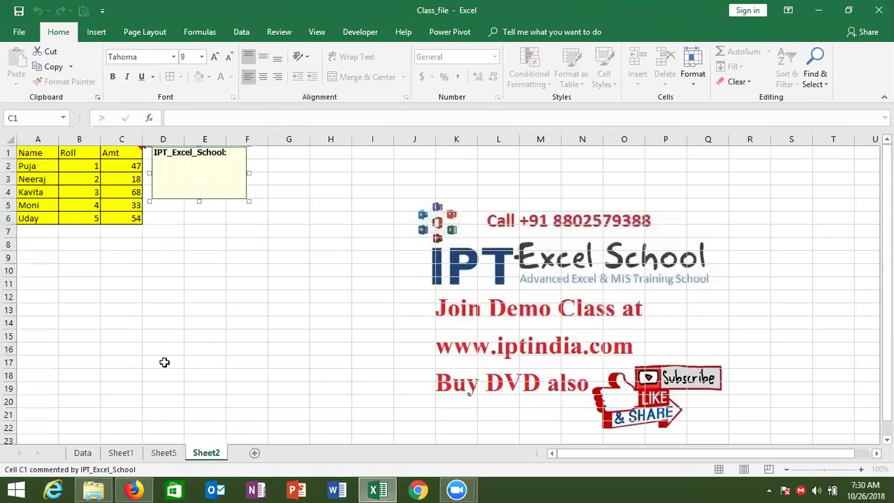
pyautogui.write('fd')
pyautogui.press('BackSpace')
pyautogui.press('BackSpace')
pyautogui.click(245, 426)
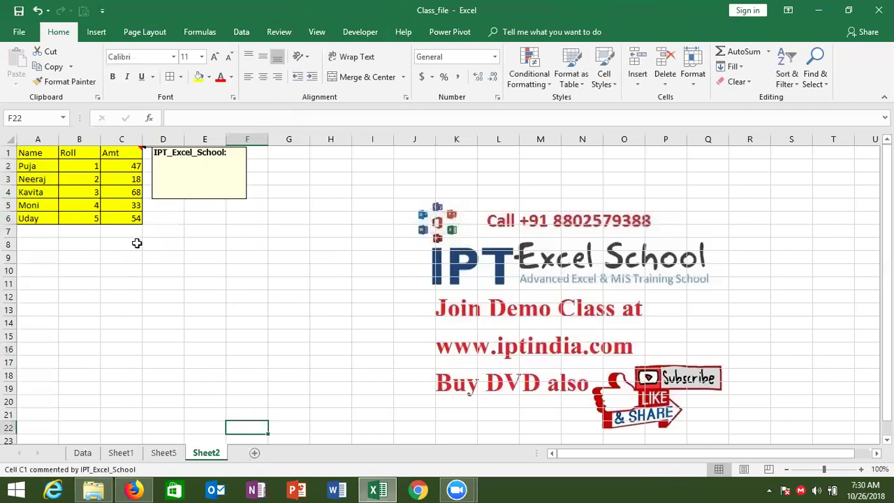
# Copy C1 and paste only its comment onto F3:F7 using Paste Special Comments.
pyautogui.click(126, 160)
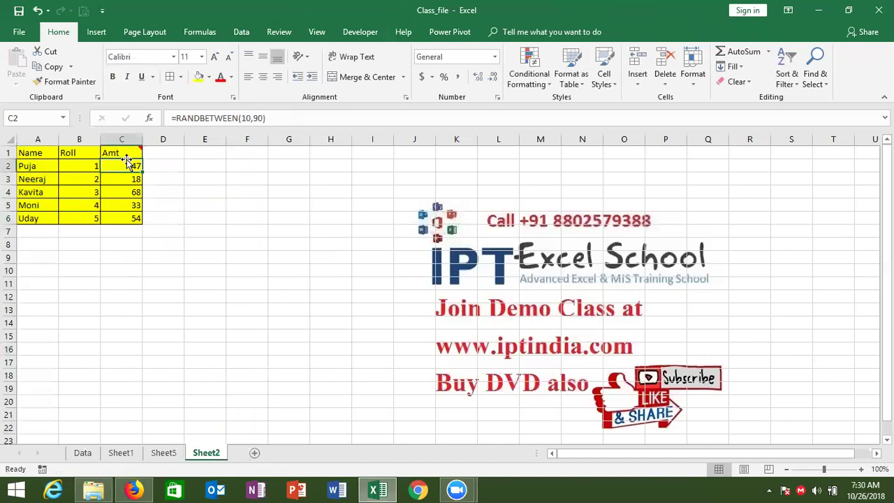
pyautogui.click(128, 152)
pyautogui.hotkey('ctrl', 'c')
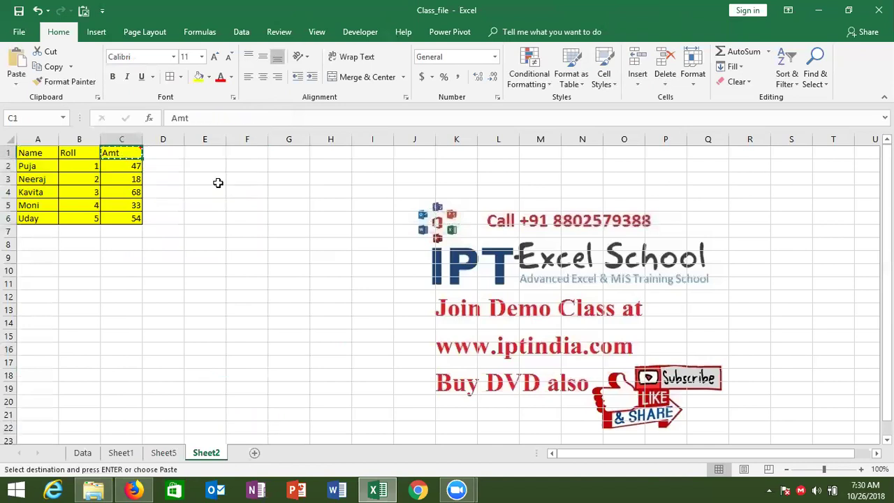
pyautogui.moveTo(238, 179); pyautogui.dragTo(246, 234)
pyautogui.rightClick(248, 197)
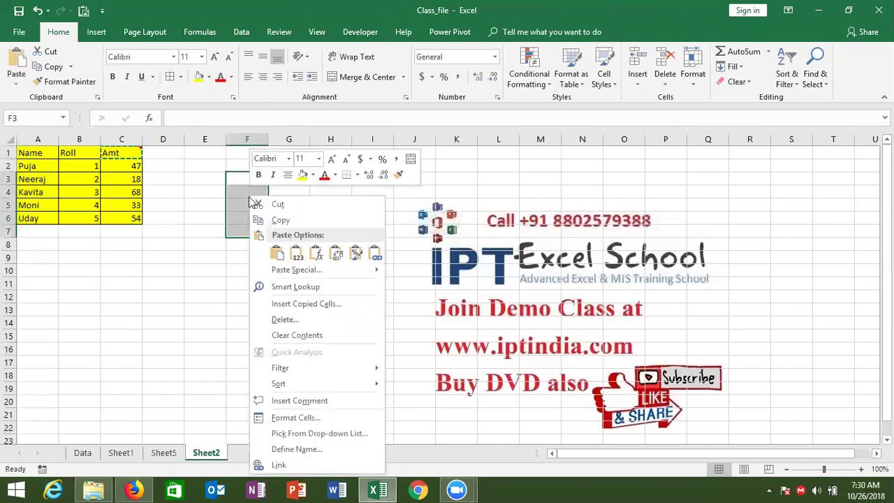
pyautogui.click(311, 269)
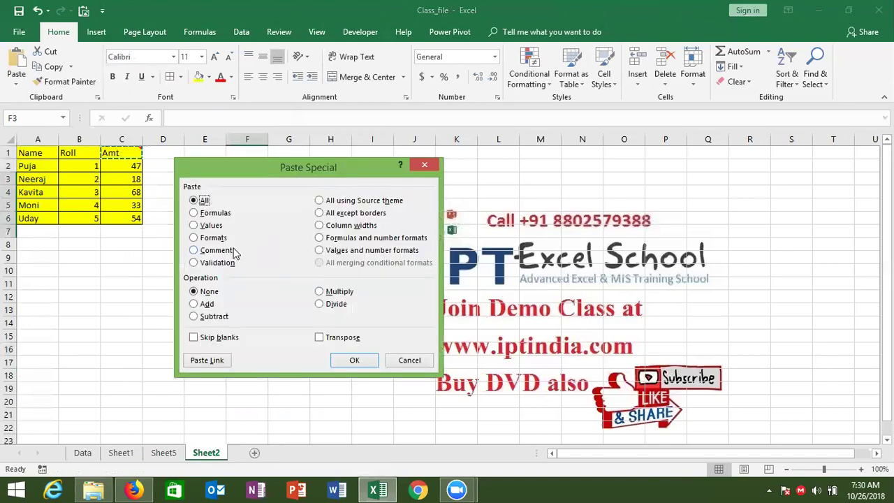
pyautogui.click(234, 250)
pyautogui.click(354, 360)
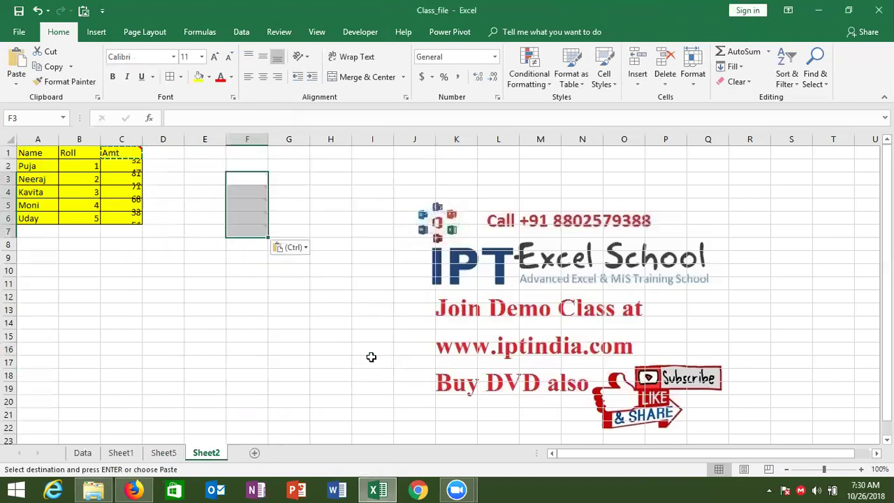
pyautogui.click(248, 137)
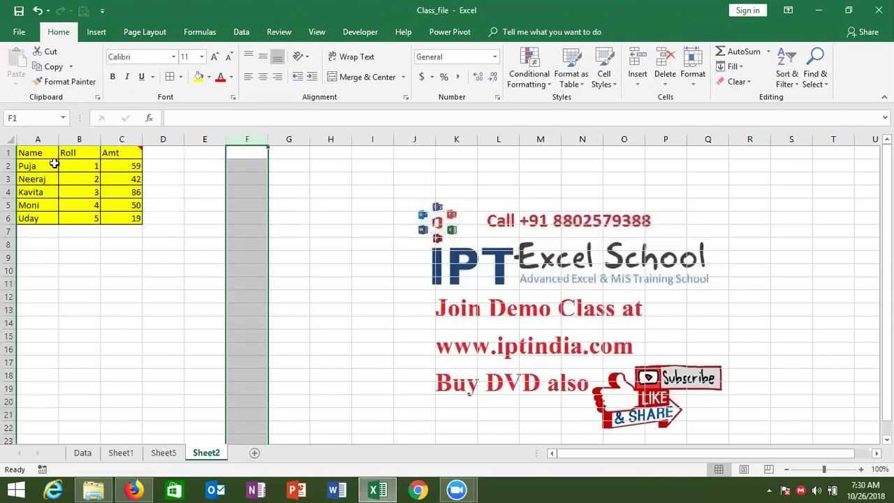
# Copy the yellow table A1:C6 and paste it at F3 with 'All except borders'.
pyautogui.moveTo(44, 153); pyautogui.dragTo(137, 218)
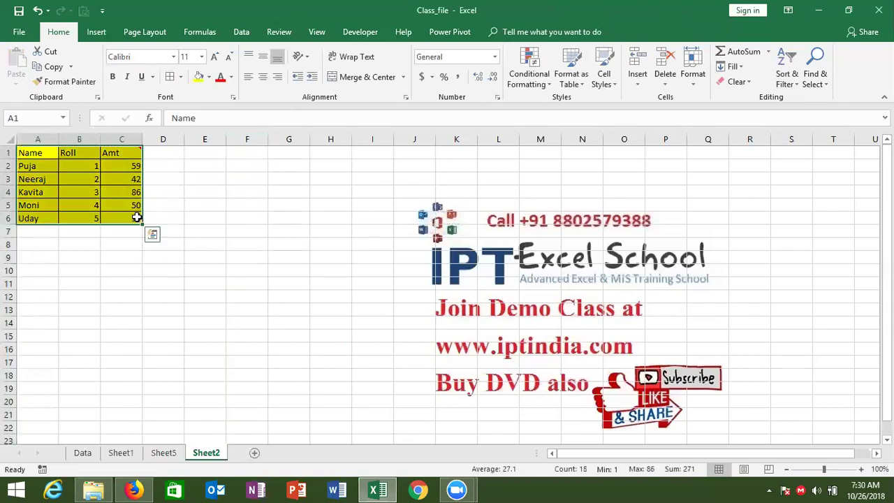
pyautogui.hotkey('ctrl', 'c')
pyautogui.rightClick(240, 178)
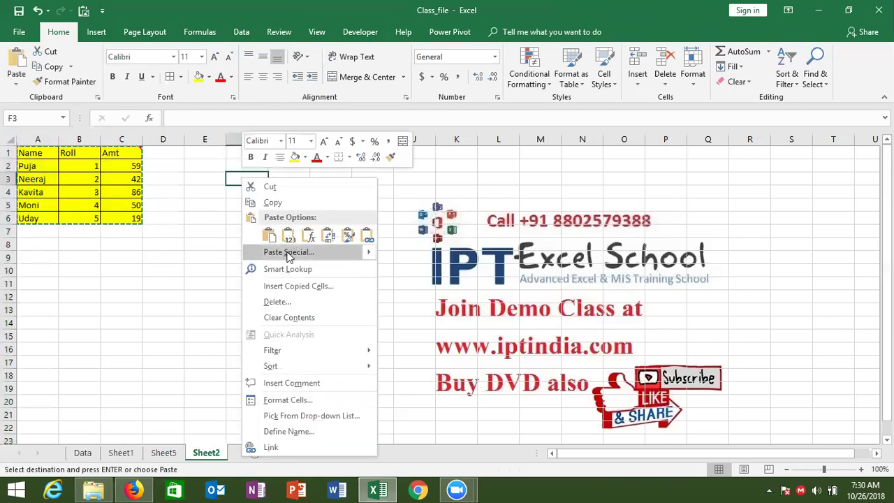
pyautogui.click(307, 252)
pyautogui.click(332, 190)
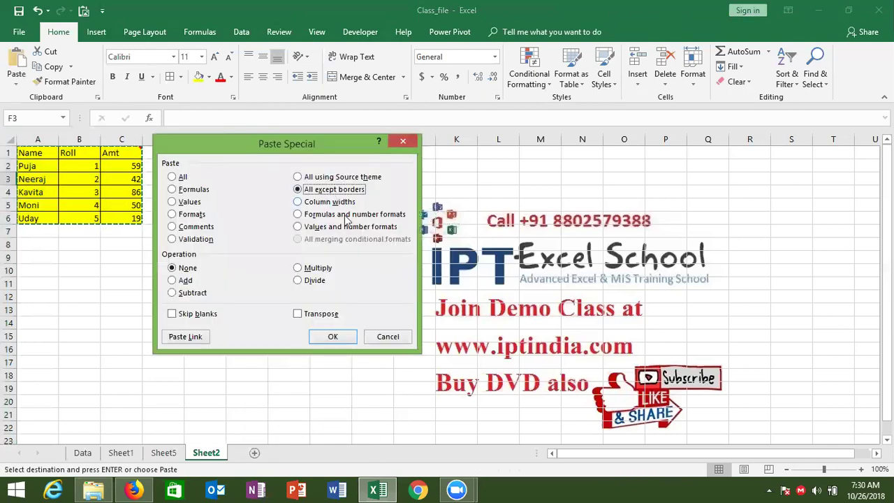
pyautogui.click(340, 337)
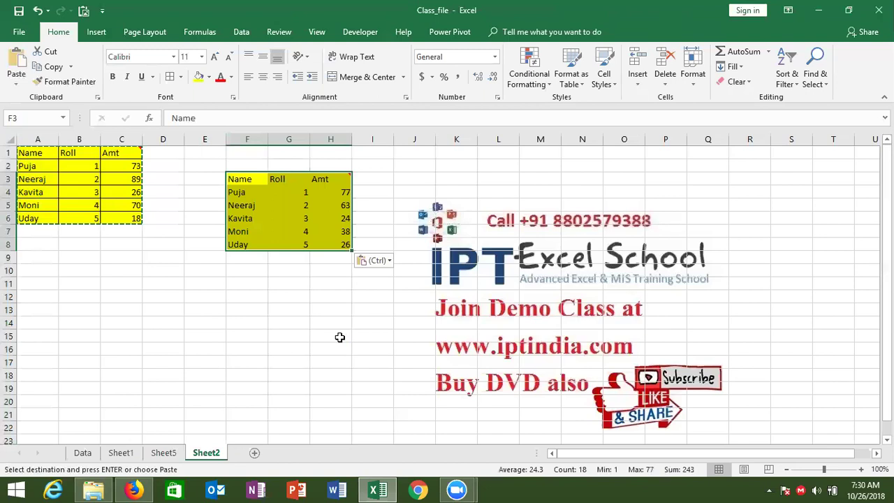
pyautogui.click(340, 337)
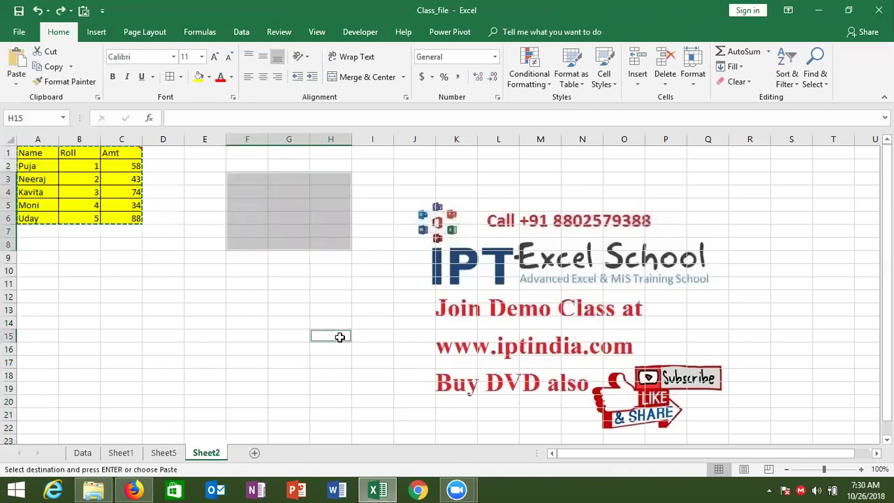
pyautogui.click(285, 284)
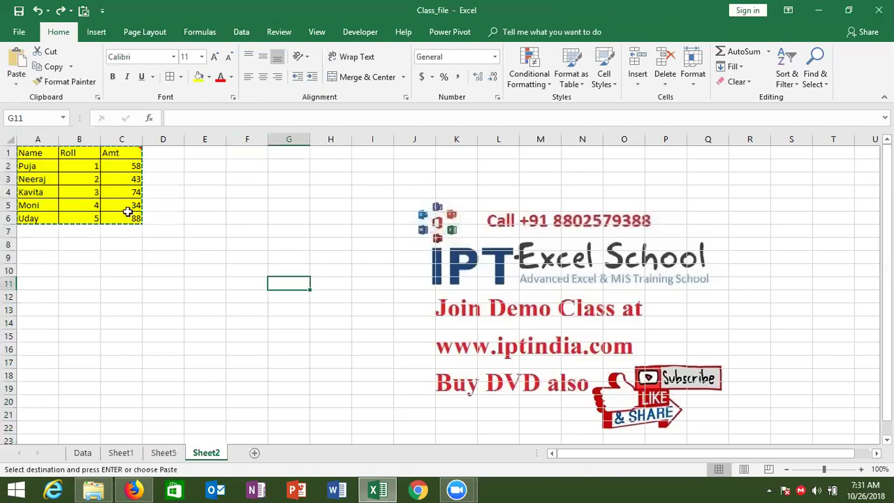
# Narrow columns A and B of the yellow table, then paste the copied table at H1.
pyautogui.moveTo(98, 144)
pyautogui.mouseDown()
pyautogui.moveTo(49, 143)
pyautogui.moveTo(78, 219)
pyautogui.mouseUp()
pyautogui.click(40, 154)
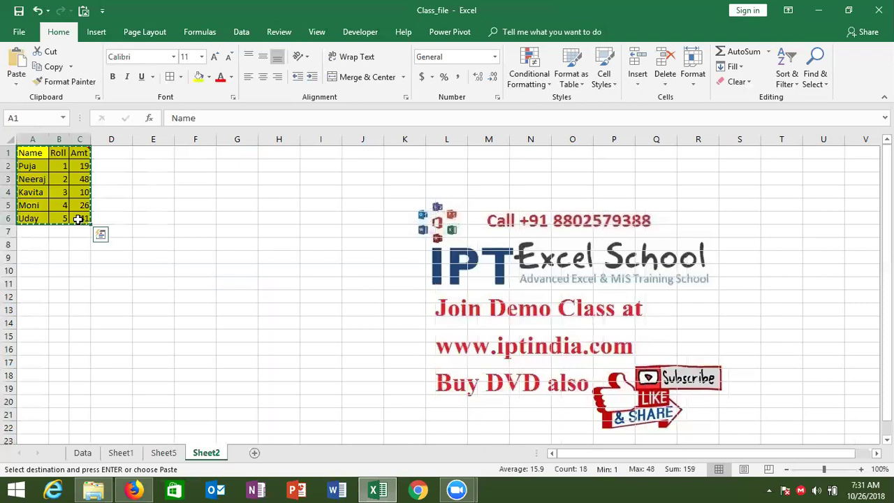
pyautogui.click(273, 157)
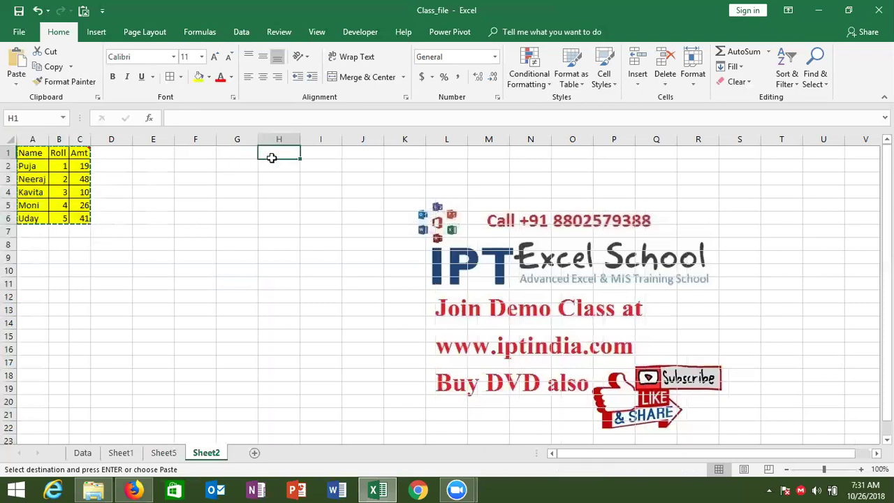
pyautogui.hotkey('ctrl', 'v')
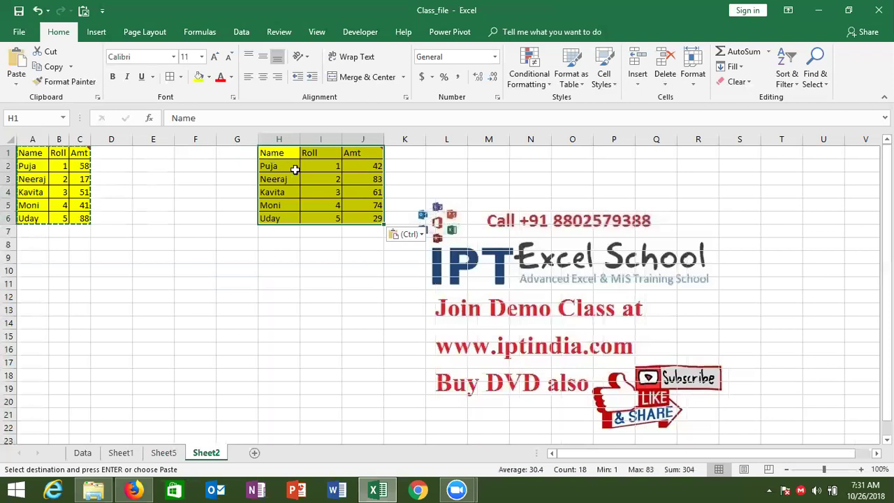
# Paste the source column widths at H1 and again at M1 via Paste Special Column widths.
pyautogui.rightClick(295, 169)
pyautogui.click(343, 244)
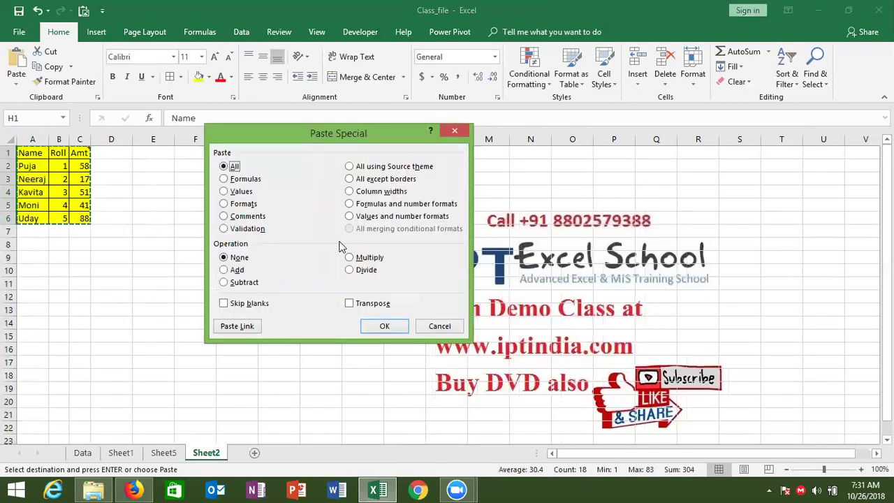
pyautogui.click(351, 193)
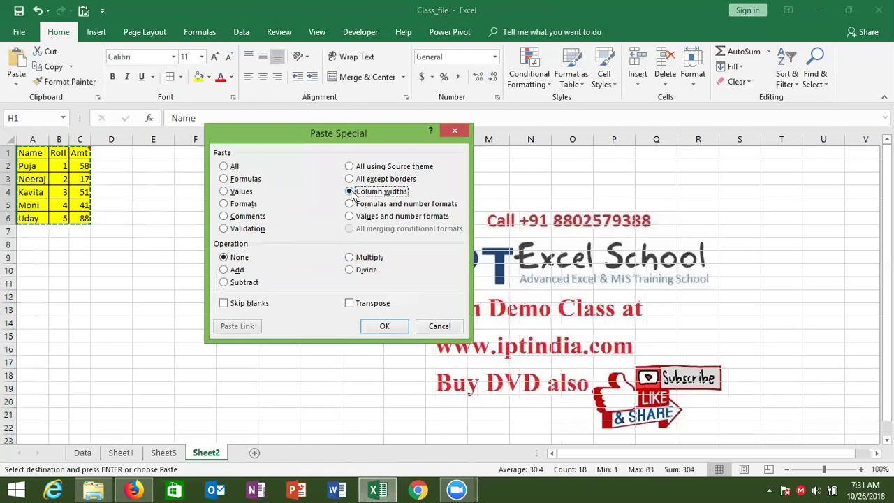
pyautogui.click(385, 326)
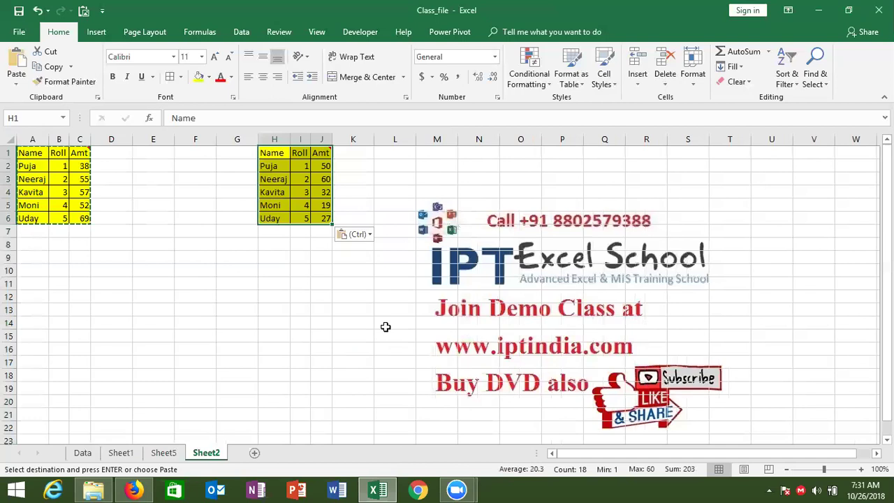
pyautogui.rightClick(439, 153)
pyautogui.click(470, 229)
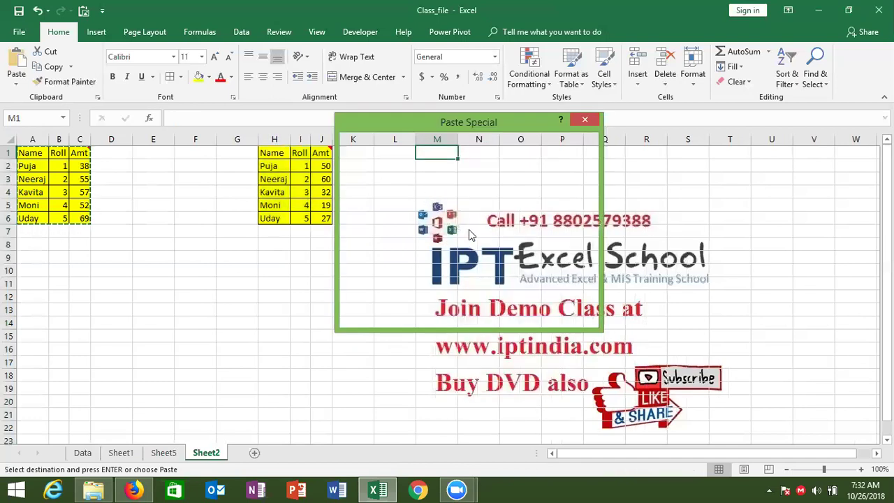
pyautogui.click(493, 182)
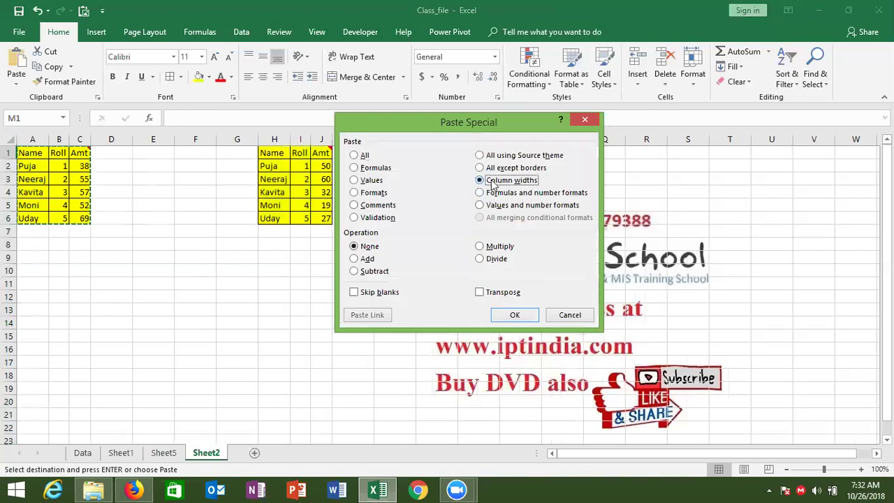
pyautogui.press('Return')
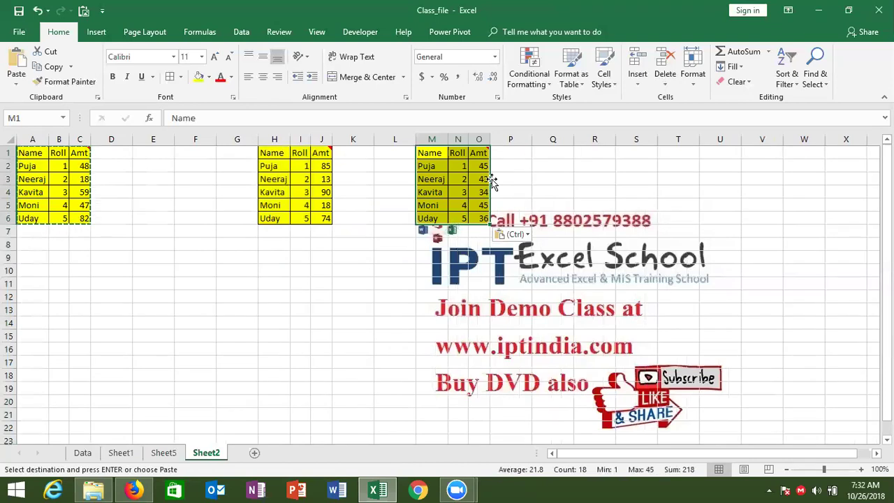
# Paste the table at Q1 with the Keep Source Column Widths option.
pyautogui.moveTo(545, 154); pyautogui.dragTo(547, 160)
pyautogui.rightClick(547, 160)
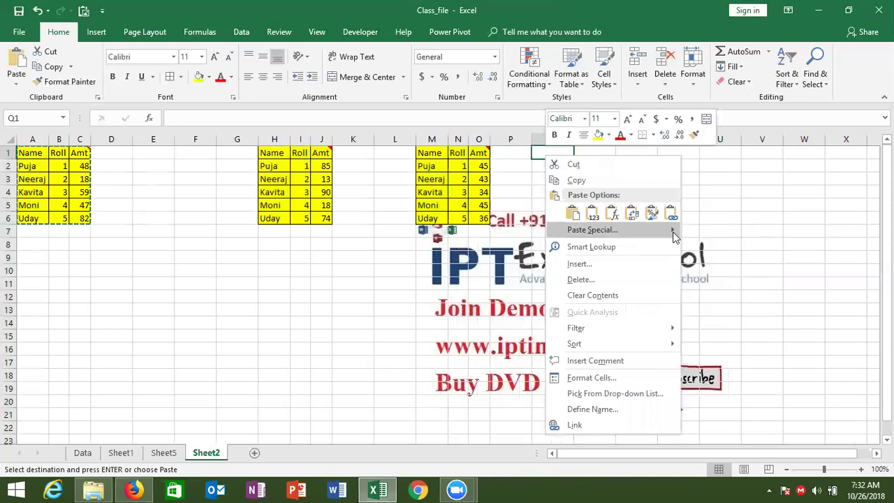
pyautogui.moveTo(712, 269)
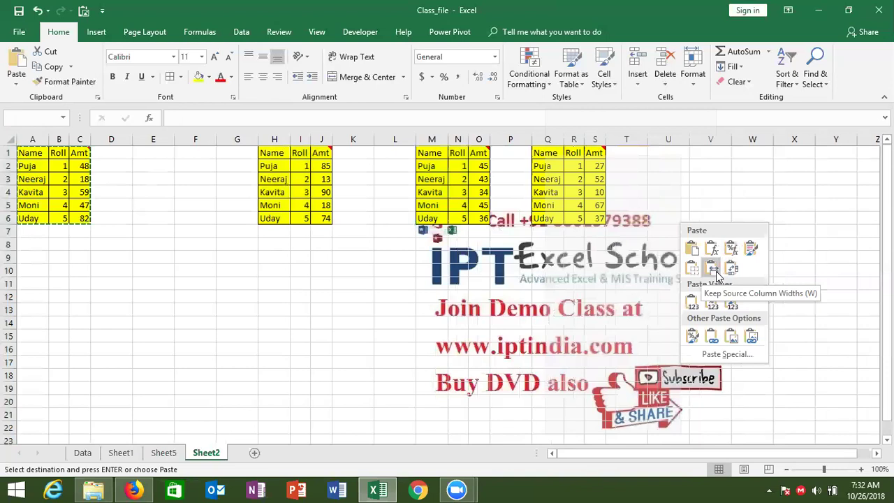
pyautogui.click(715, 274)
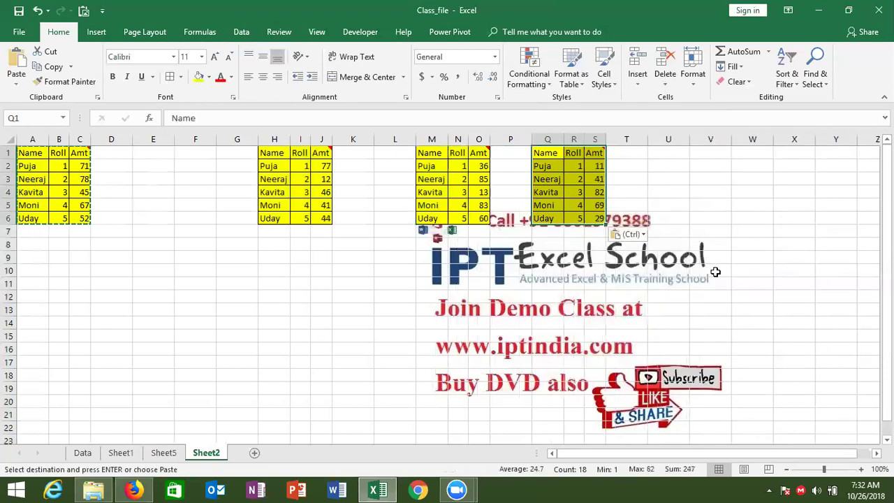
# Select columns G through W and delete them with Ctrl+minus.
pyautogui.click(246, 139)
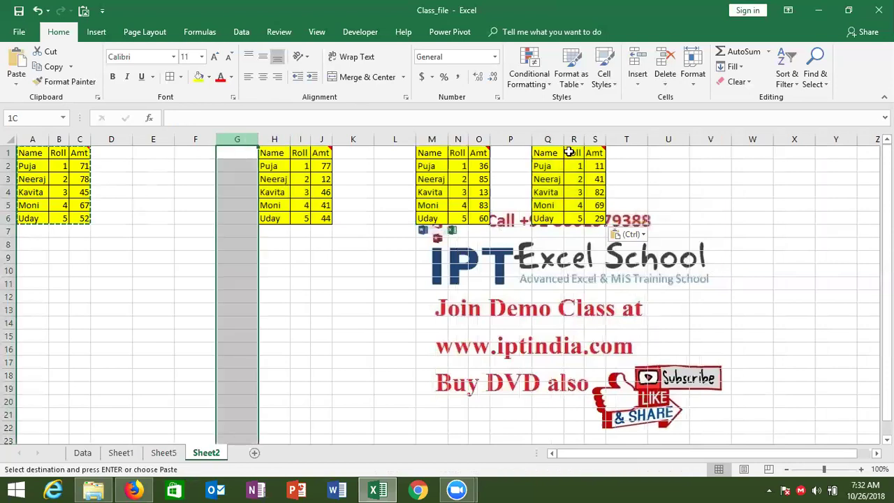
pyautogui.moveTo(569, 153); pyautogui.dragTo(741, 160)
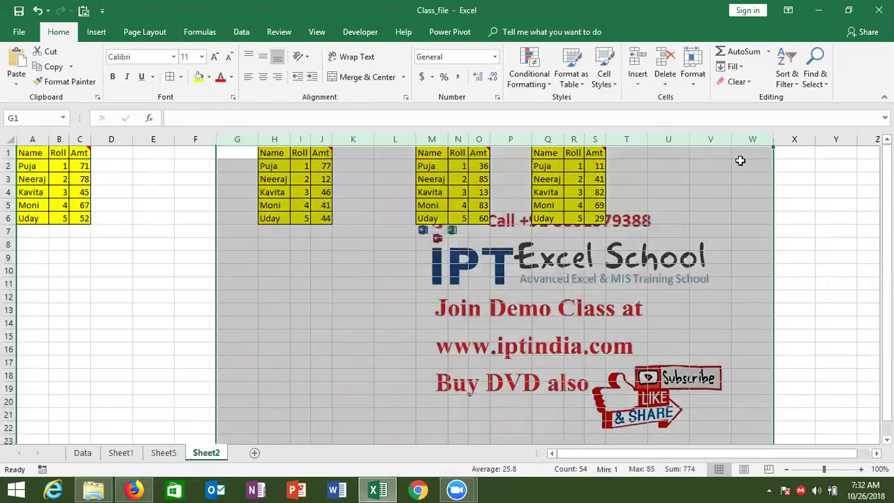
pyautogui.hotkey('ctrl', '-')
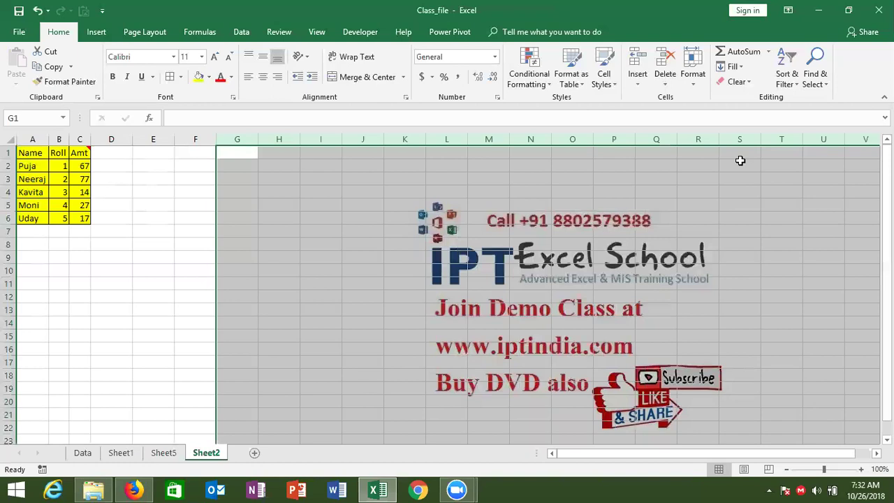
# Enter the heading 'Date' in D1 and the date 10/10 in D2.
pyautogui.click(125, 151)
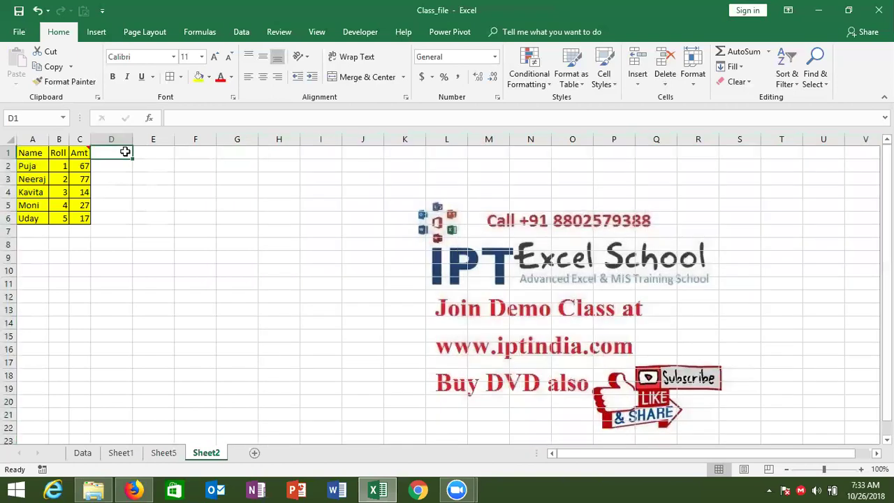
pyautogui.write('Date')
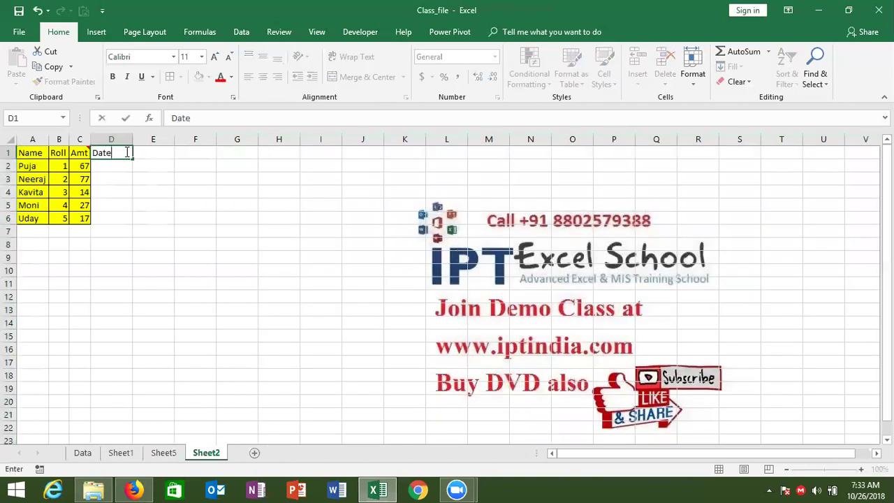
pyautogui.press('Return')
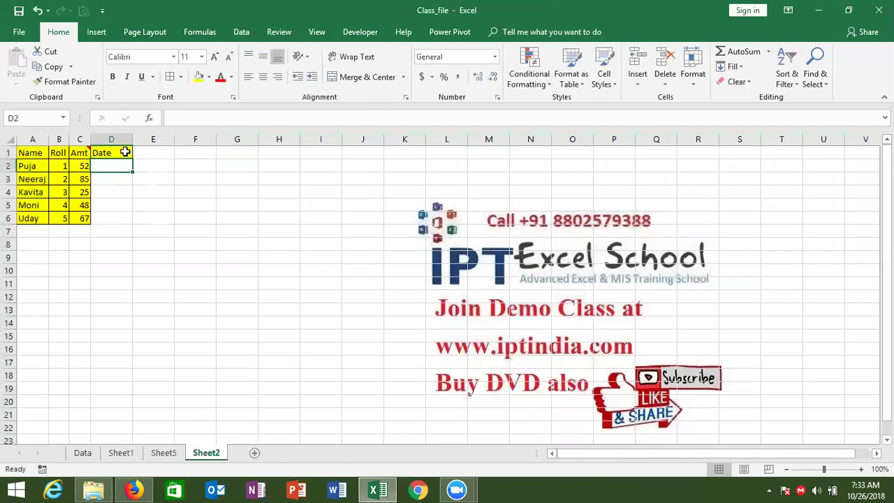
pyautogui.write('10/10')
pyautogui.press('Return')
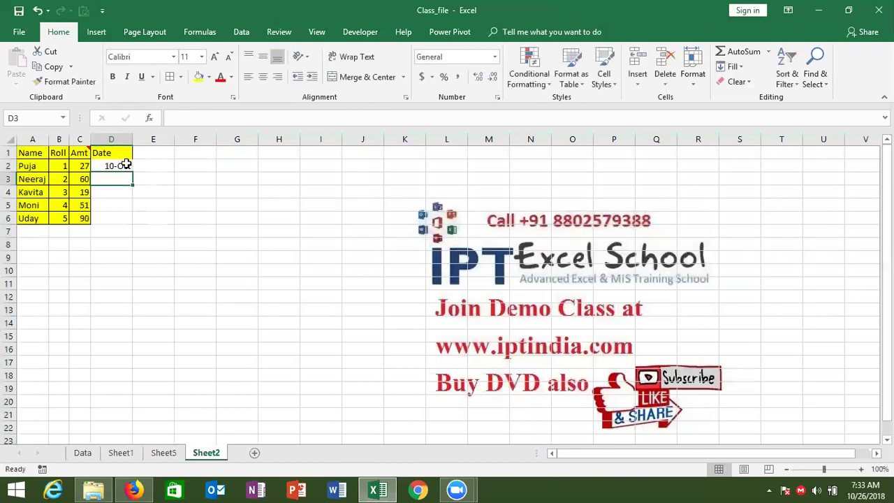
pyautogui.click(124, 167)
# Fill dates 10-Oct to 14-Oct down D2:D6, shade them yellow, and copy D1:D6.
pyautogui.moveTo(131, 172); pyautogui.dragTo(132, 223)
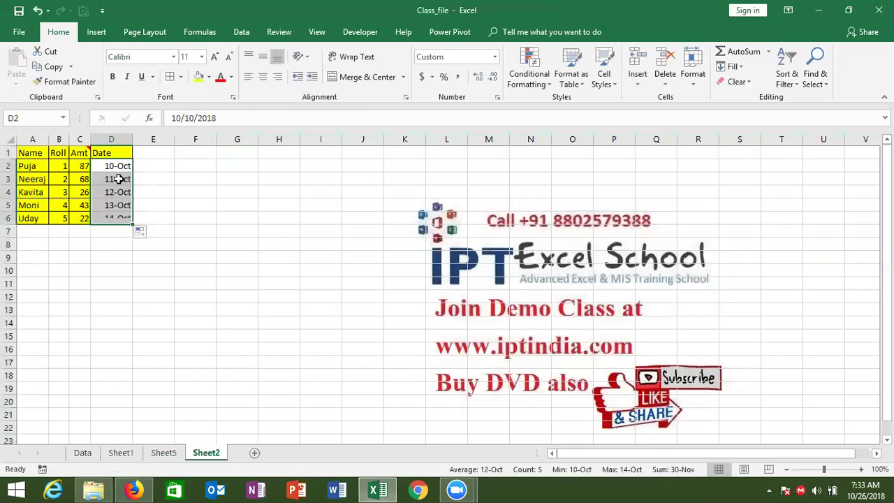
pyautogui.click(198, 77)
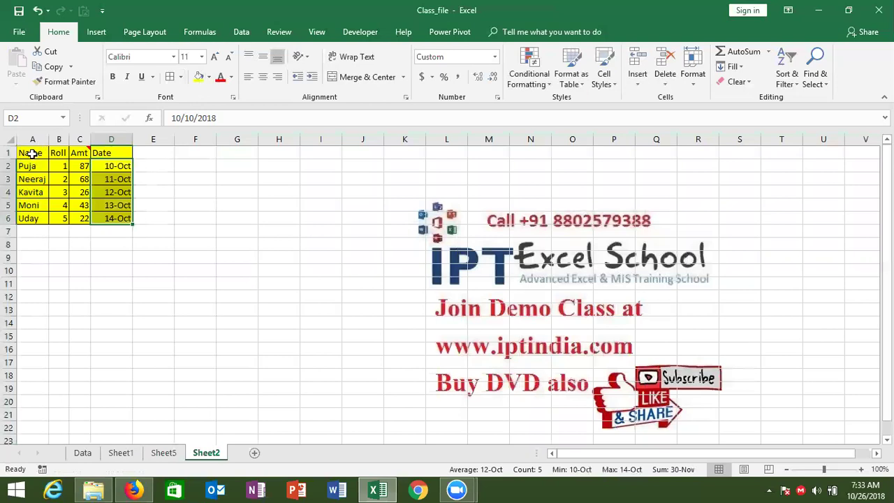
pyautogui.moveTo(32, 152); pyautogui.dragTo(124, 217)
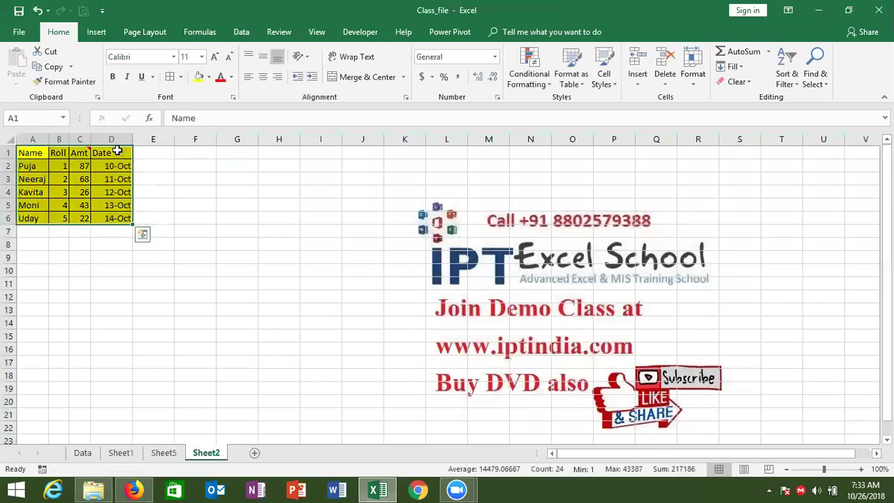
pyautogui.moveTo(118, 152); pyautogui.dragTo(116, 217)
pyautogui.hotkey('ctrl', 'c')
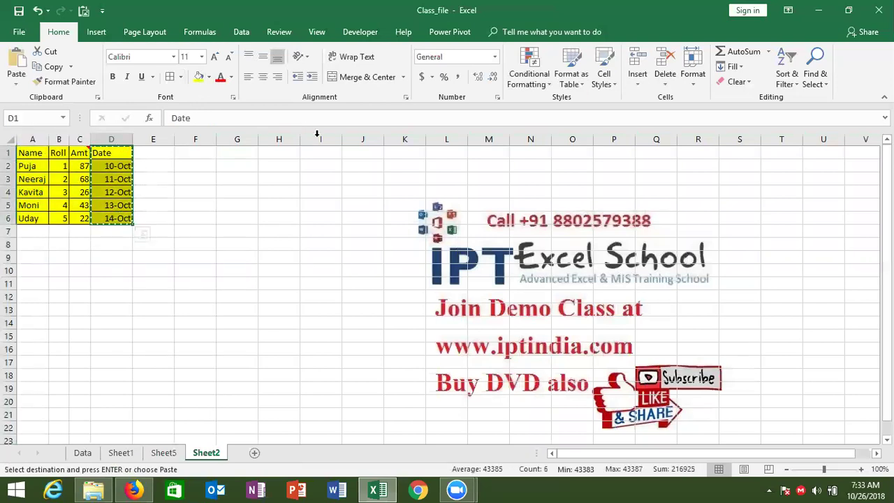
# Paste the copied dates at I1 as values only, showing serial numbers 43383 to 43387.
pyautogui.click(323, 154)
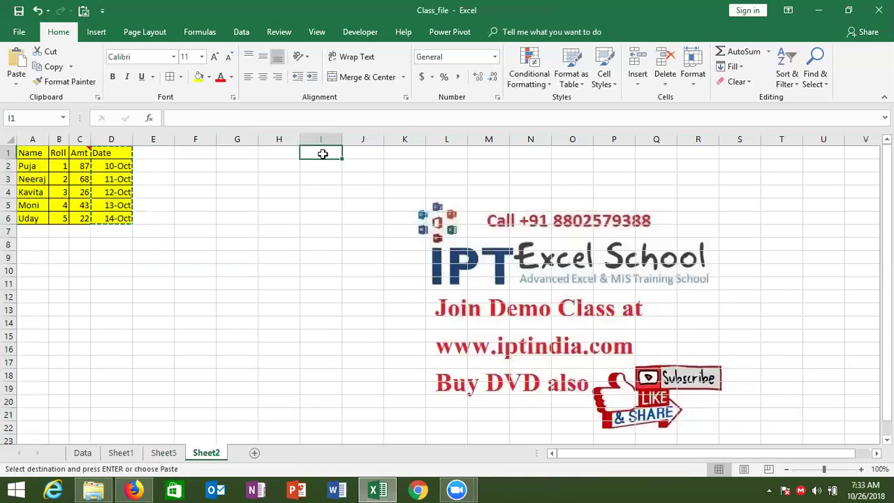
pyautogui.rightClick(323, 153)
pyautogui.click(352, 213)
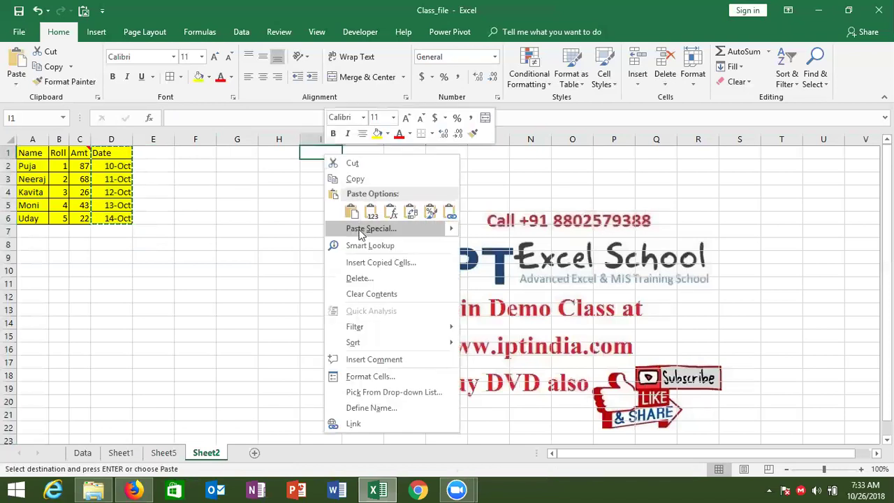
pyautogui.click(359, 232)
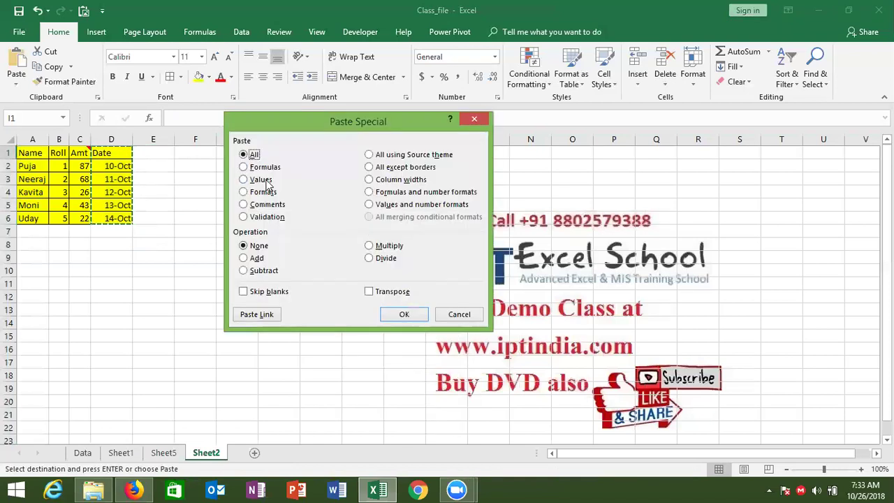
pyautogui.click(404, 314)
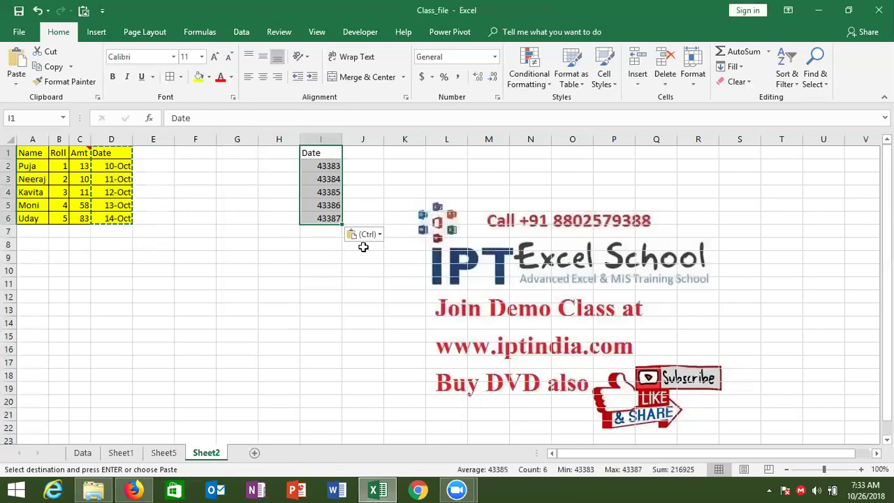
pyautogui.click(323, 163)
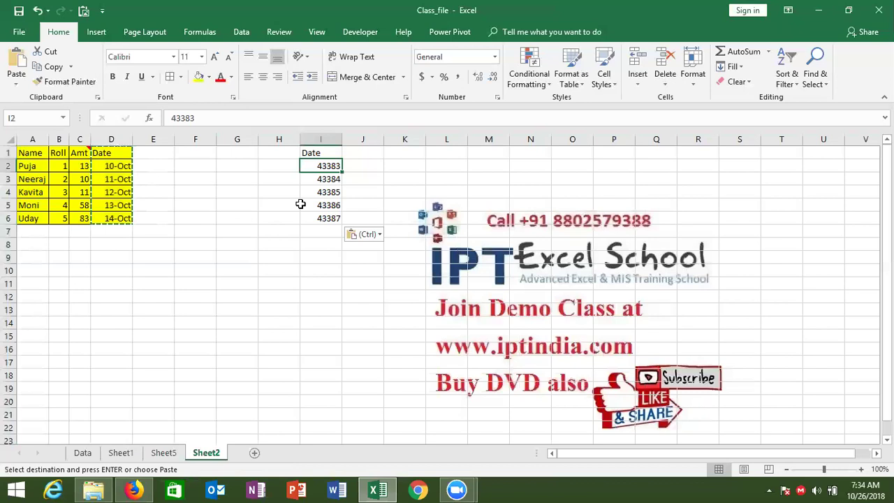
# Enter 1 in G9 and format it as Short Date, displaying 1/1/1900.
pyautogui.click(224, 257)
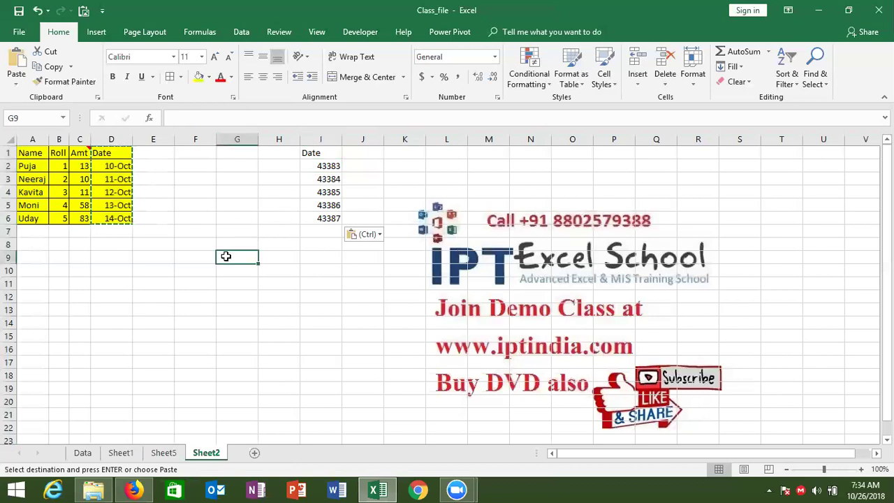
pyautogui.write('1')
pyautogui.hotkey('ctrl', 'Return')
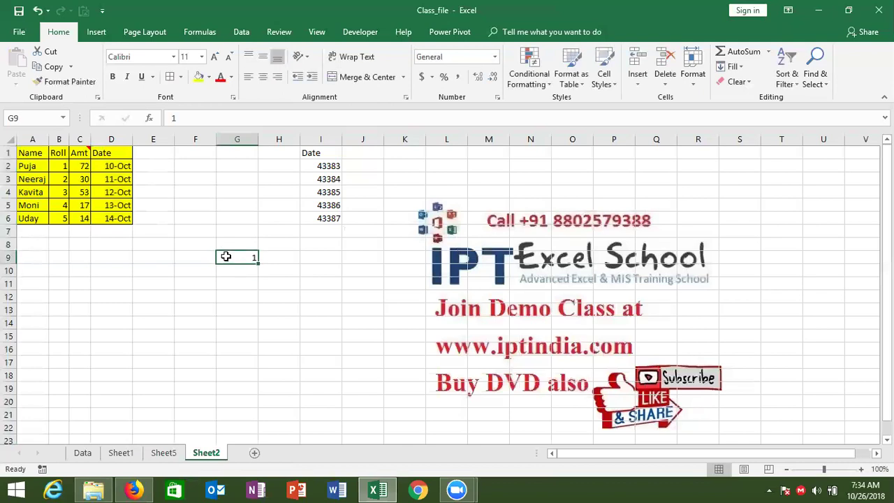
pyautogui.hotkey('ctrl', 'shift', '3')
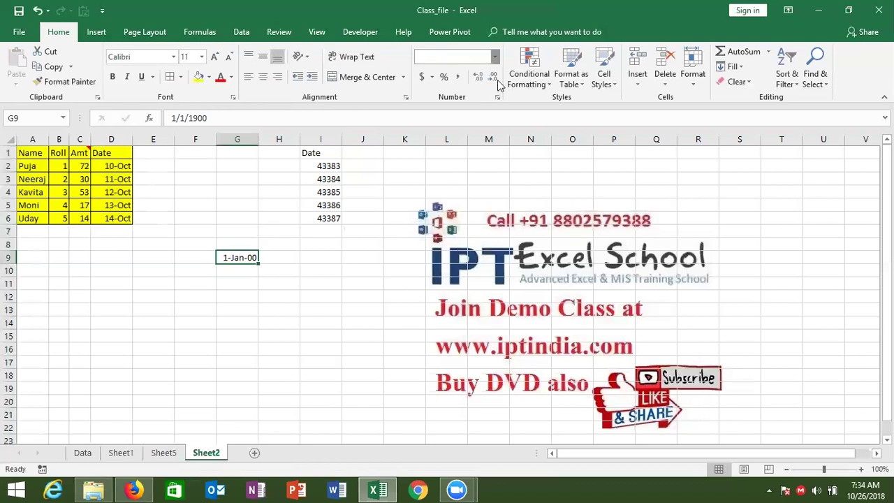
pyautogui.click(494, 57)
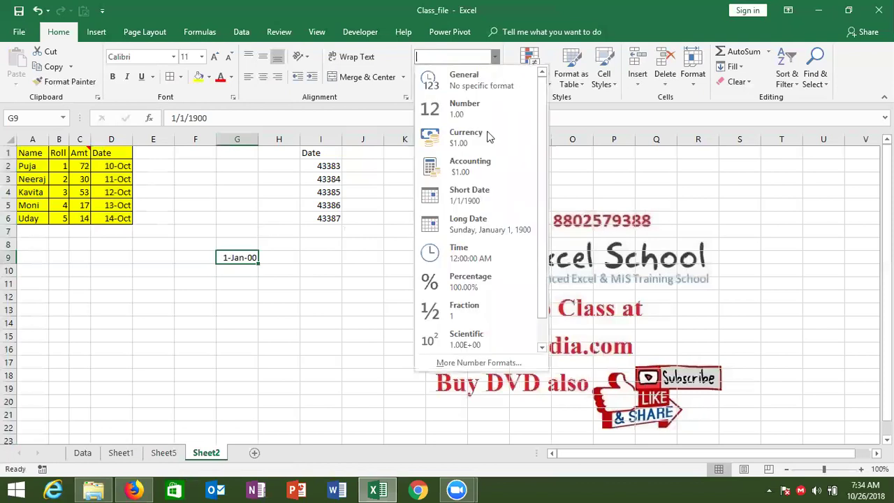
pyautogui.click(482, 202)
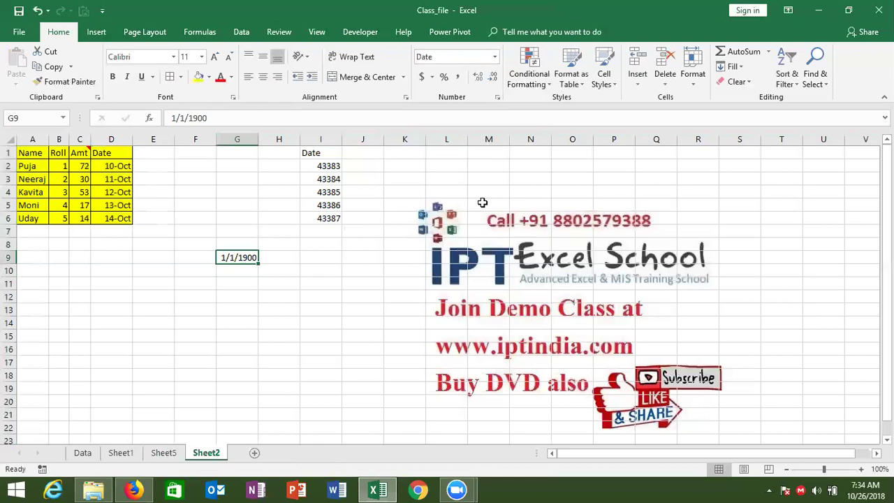
# Enter 2, then 367, in G9 to see 367 displayed as the date 1/1/1901.
pyautogui.write('2')
pyautogui.press('Return')
pyautogui.press('Up')
pyautogui.write('367')
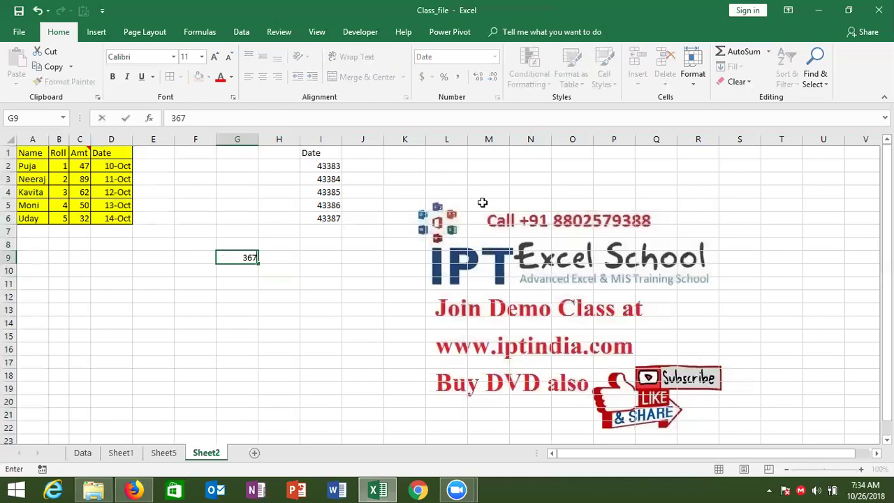
pyautogui.press('Return')
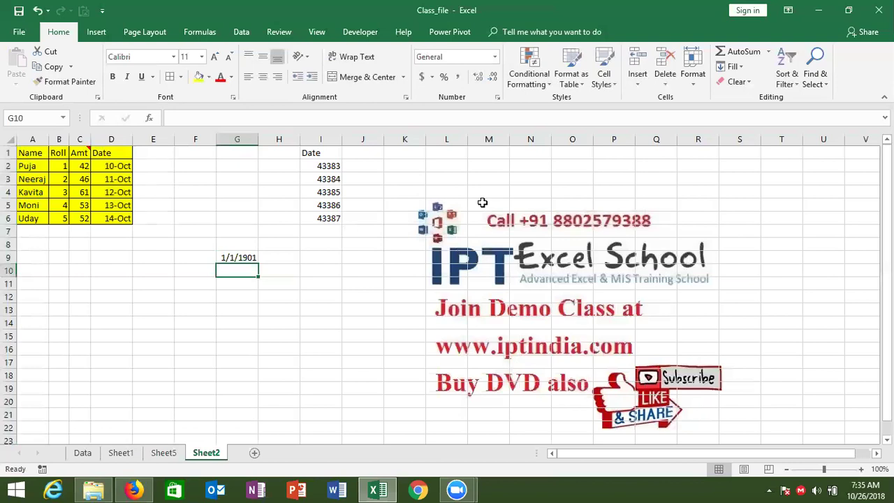
# Replace G9 with serial 43383 so it shows 10/10/2018.
pyautogui.press('Up')
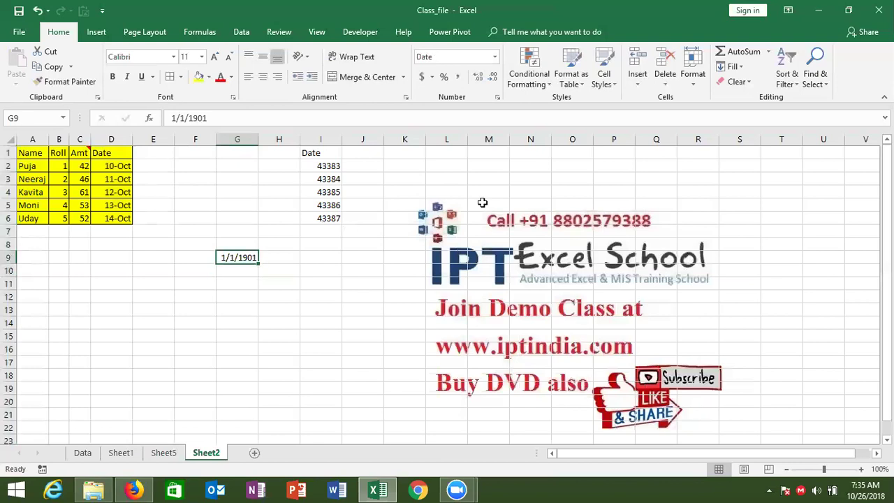
pyautogui.write('43383')
pyautogui.hotkey('ctrl', 'Return')
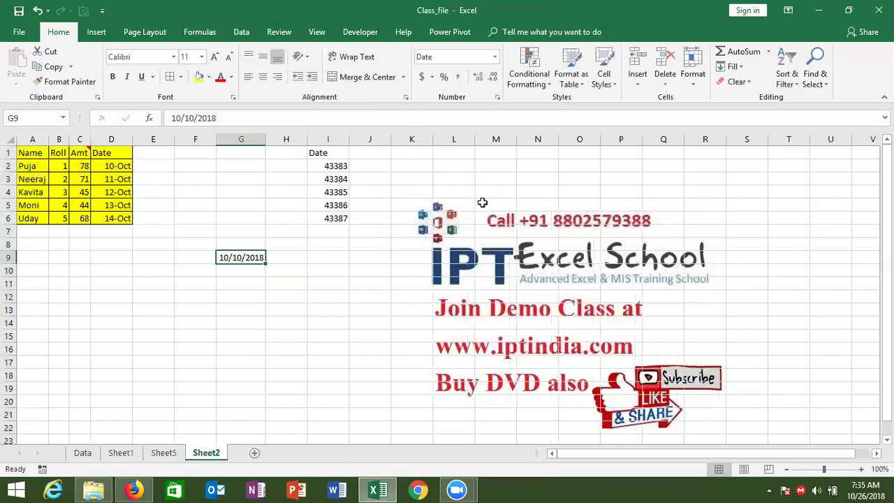
pyautogui.click(863, 489)
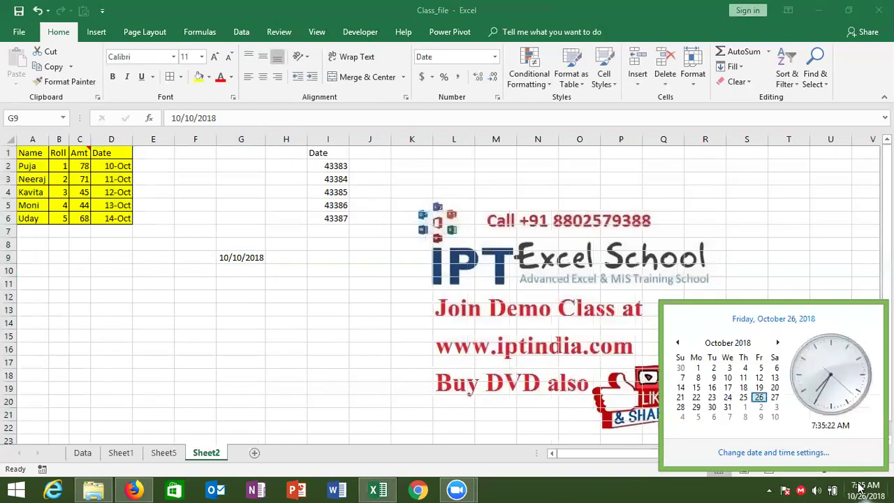
pyautogui.click(731, 344)
pyautogui.click(730, 343)
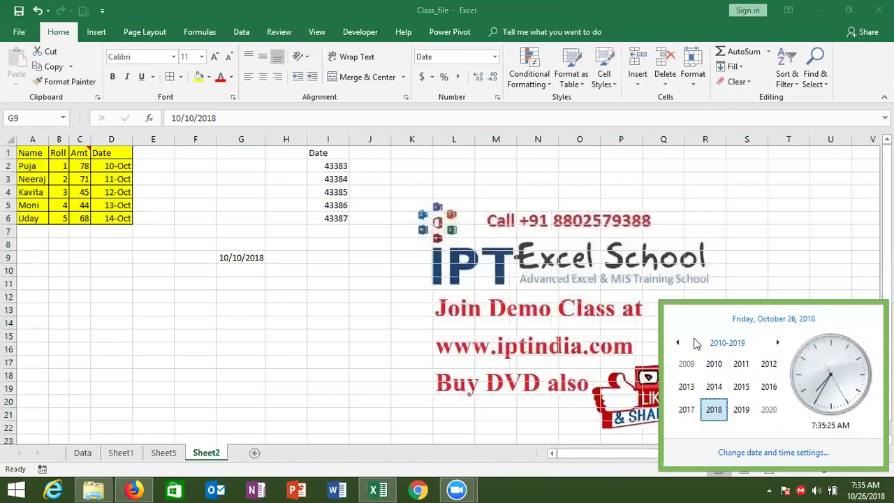
pyautogui.click(677, 343)
pyautogui.click(675, 343)
pyautogui.click(676, 343)
pyautogui.click(676, 343)
pyautogui.click(676, 343)
pyautogui.click(676, 343)
pyautogui.click(676, 343)
pyautogui.click(676, 343)
pyautogui.click(675, 343)
pyautogui.click(675, 343)
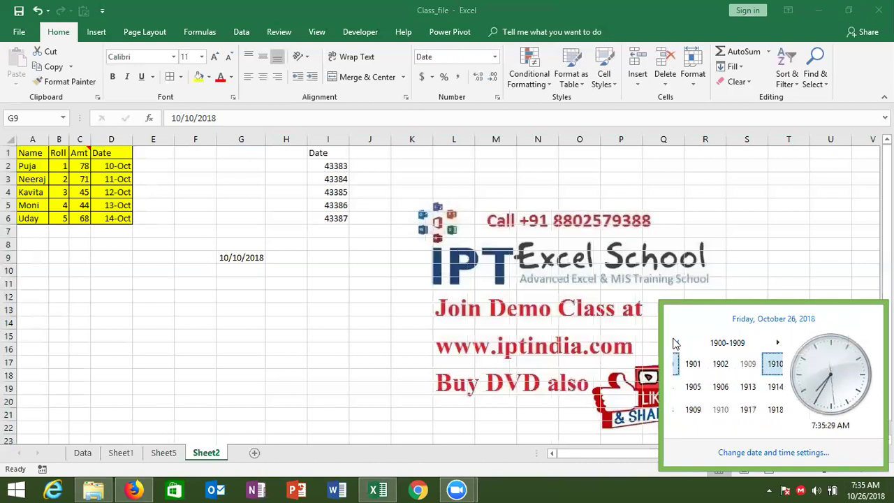
pyautogui.click(675, 343)
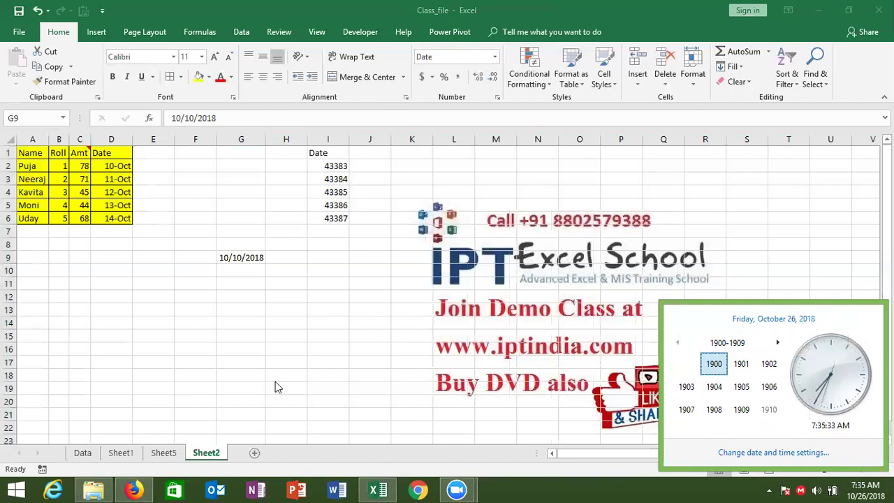
pyautogui.press('Escape')
# Enter 10-jan-1890 in G11, where it stays as left-aligned text.
pyautogui.click(249, 336)
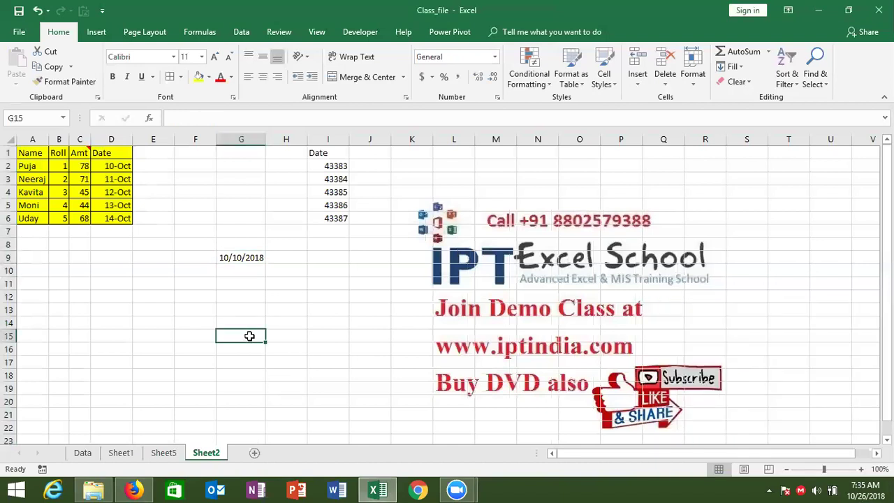
pyautogui.click(240, 270)
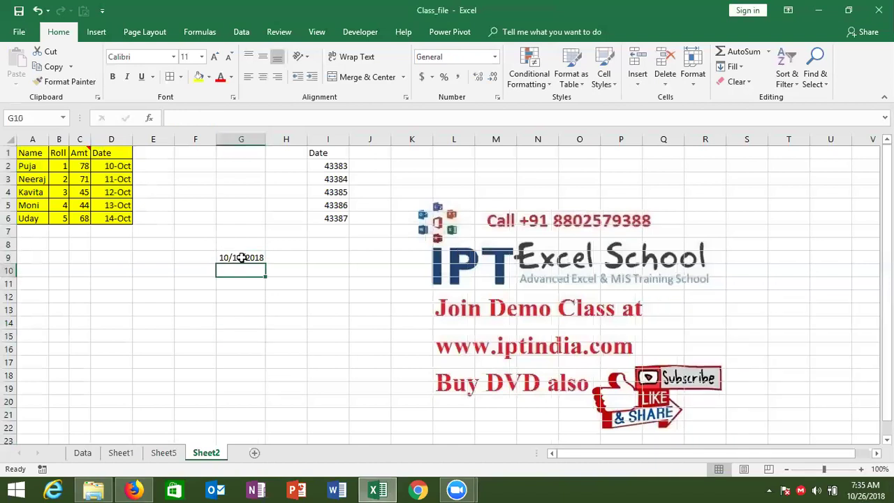
pyautogui.click(241, 258)
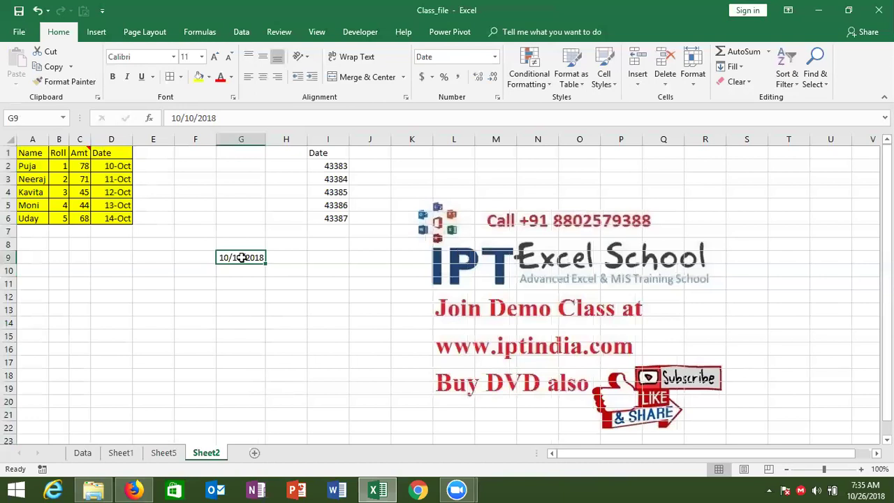
pyautogui.click(230, 285)
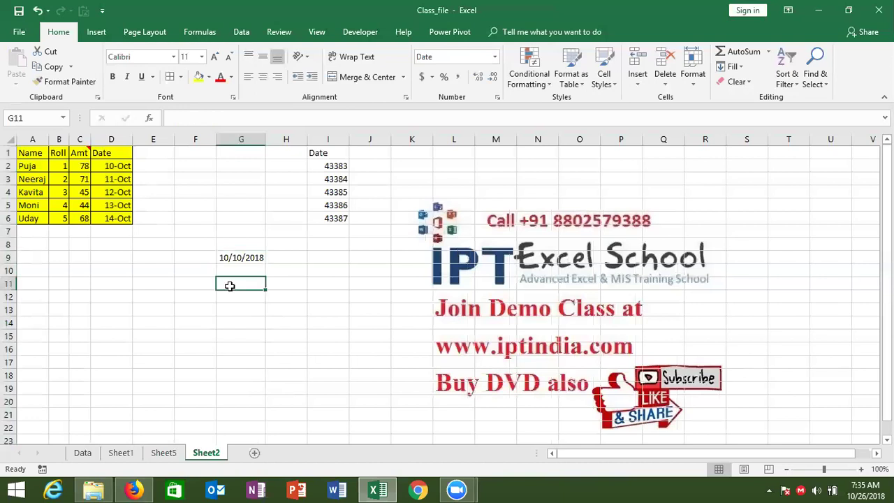
pyautogui.write('10-jan')
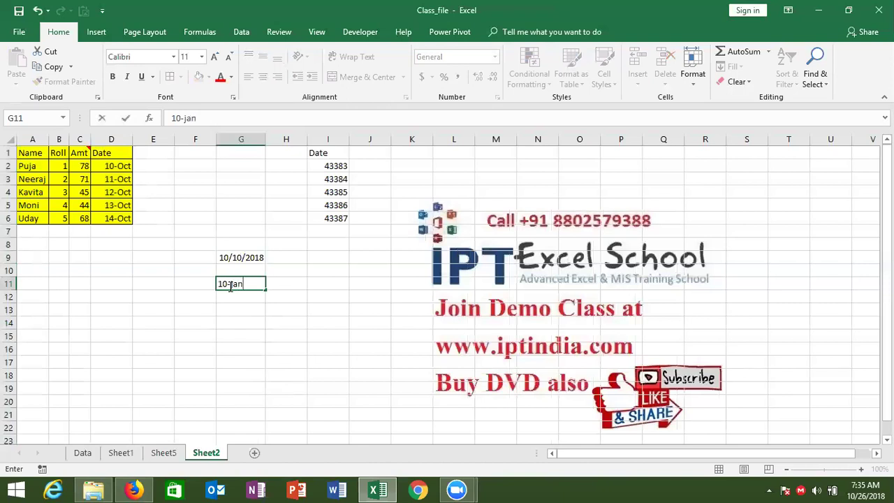
pyautogui.write('-')
pyautogui.write('18')
pyautogui.write('90')
pyautogui.press('Return')
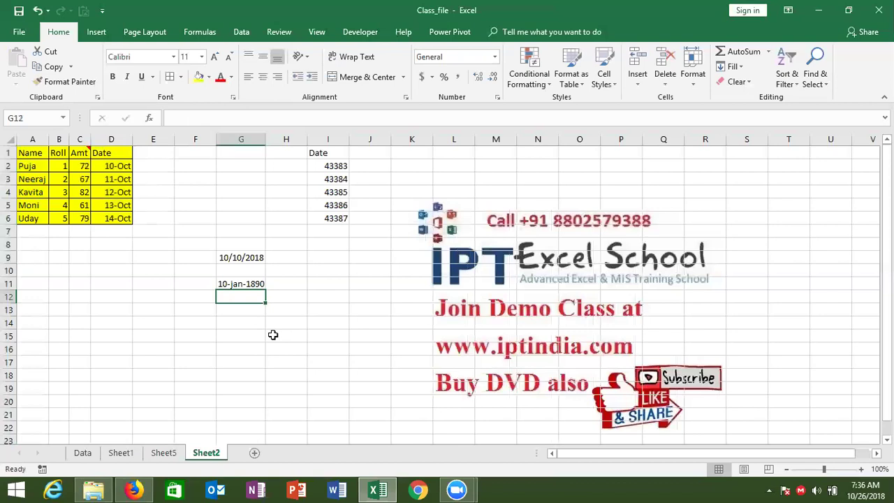
# Move around the cells next to G11 to inspect the 10-jan-1890 entry.
pyautogui.press('Up')
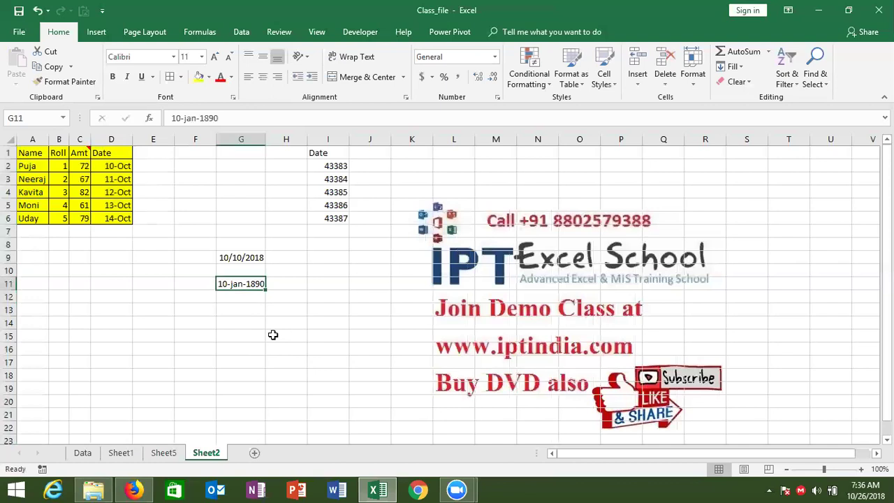
pyautogui.press('Right')
pyautogui.press('Down')
pyautogui.press('Left')
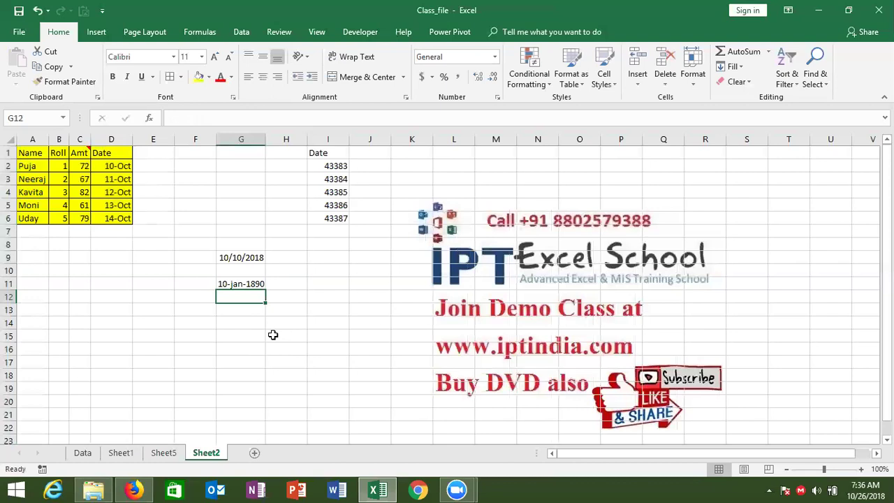
pyautogui.press('Up')
pyautogui.press('Right')
pyautogui.press('Down')
pyautogui.press('Left')
pyautogui.press('Up')
pyautogui.press('Right')
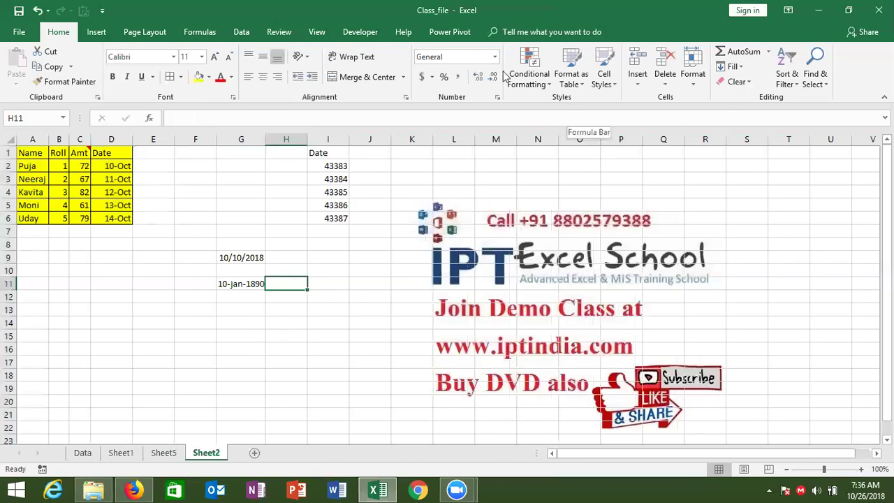
# Enter the text 125gf in H10.
pyautogui.click(320, 297)
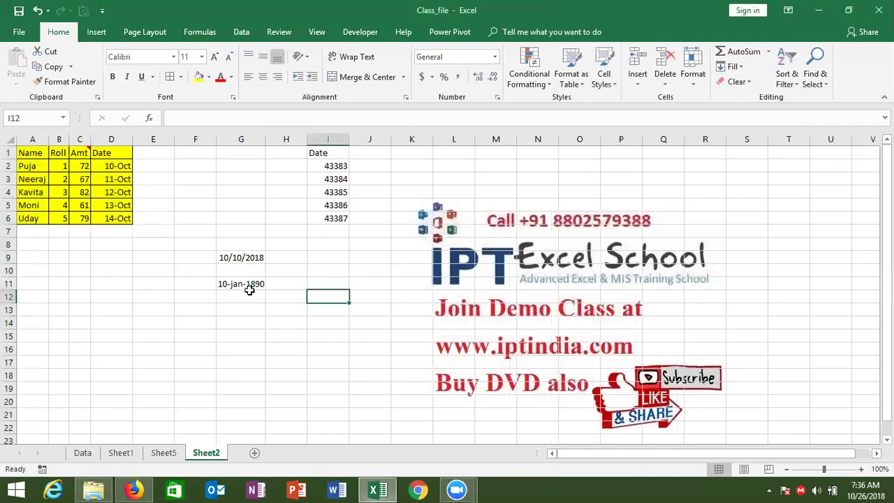
pyautogui.click(278, 271)
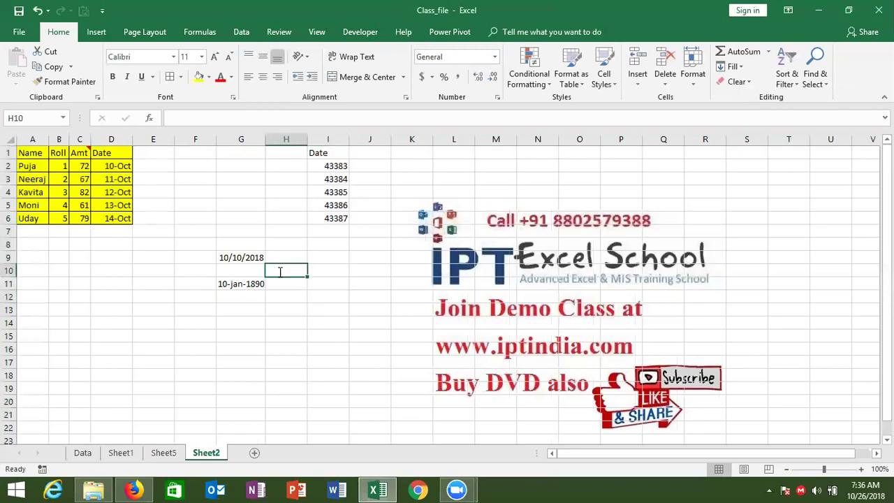
pyautogui.write('125g f')
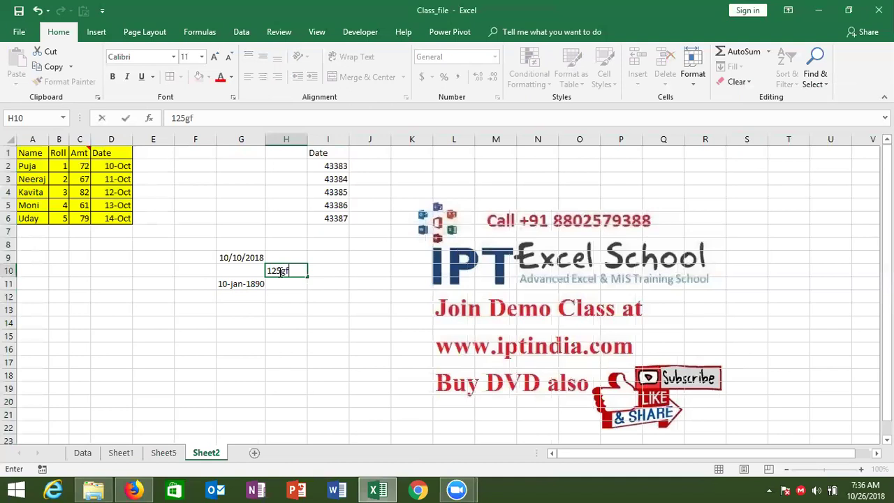
pyautogui.press('Return')
# Enter =H10+20 in I10, which returns #VALUE!
pyautogui.press('Right')
pyautogui.press('Up')
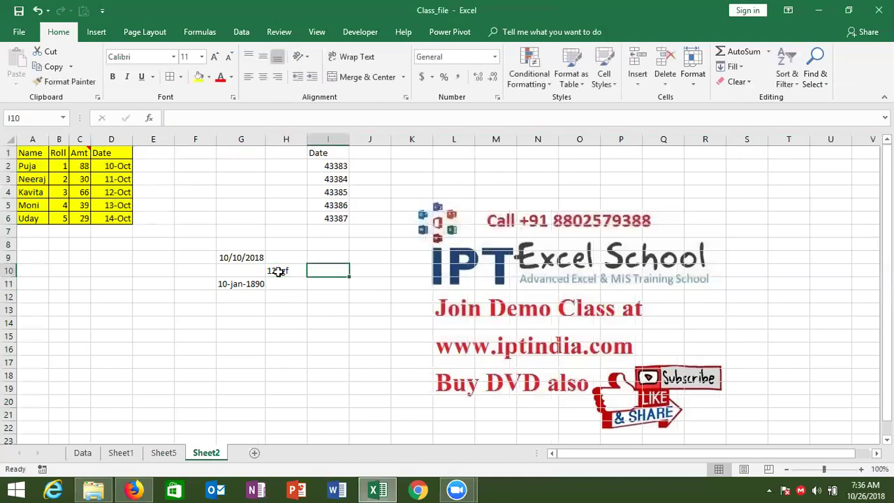
pyautogui.write('=')
pyautogui.click(278, 272)
pyautogui.write('+')
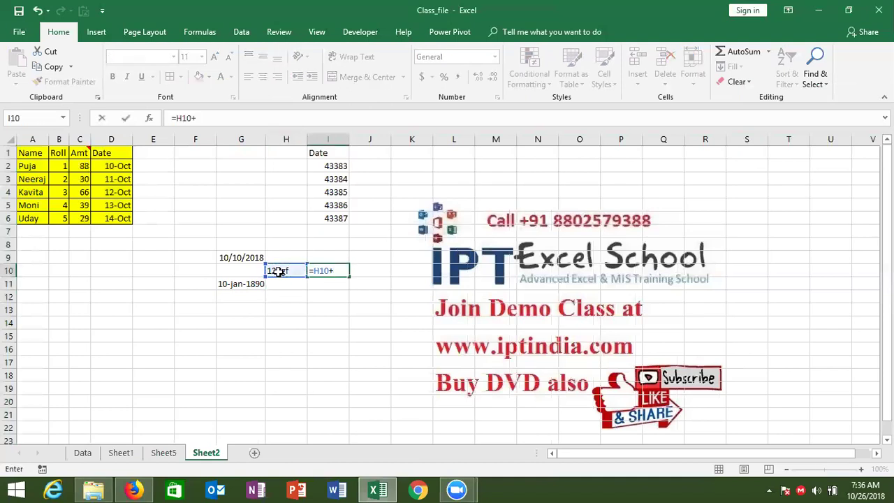
pyautogui.write('20')
pyautogui.press('Return')
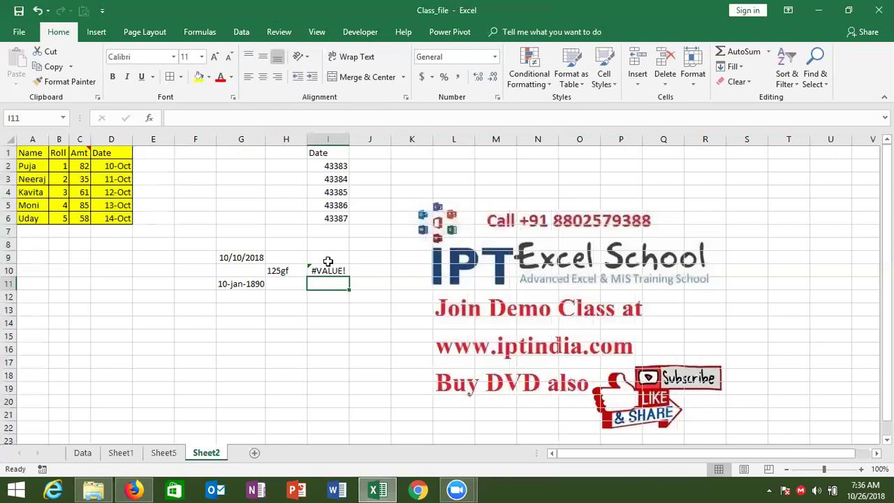
# Enter =G9+20 in H9 to add 20 days to G9's date.
pyautogui.click(302, 257)
pyautogui.write('=')
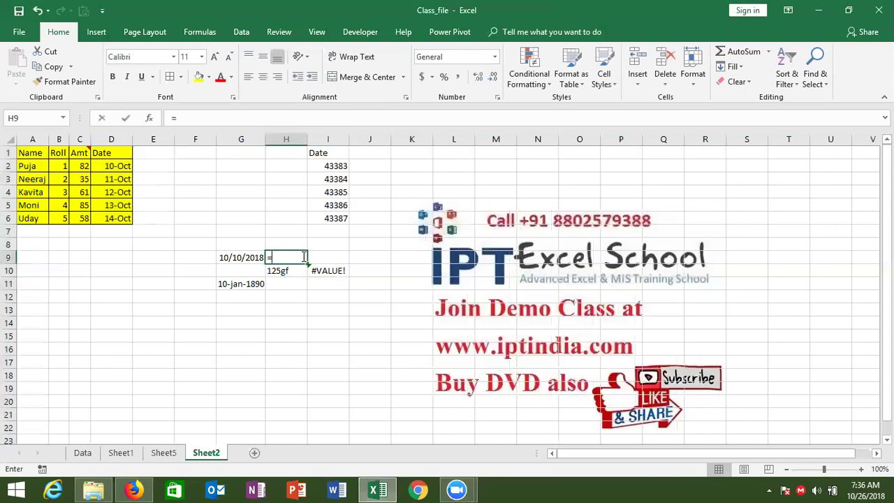
pyautogui.press('Left')
pyautogui.write('+20')
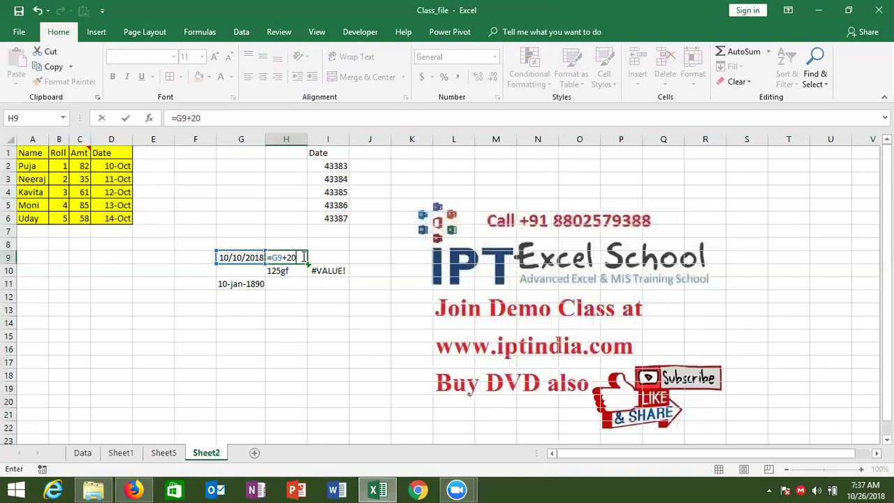
pyautogui.press('Return')
pyautogui.click(301, 257)
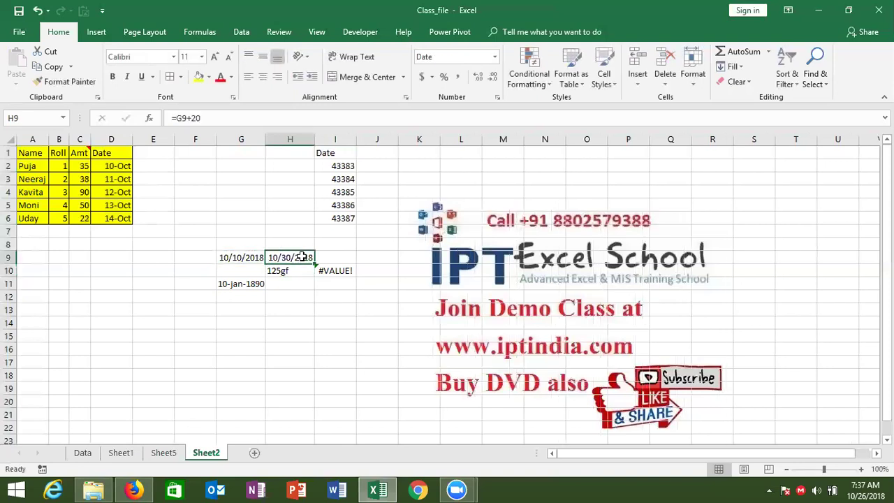
# Show G9 and H9 as General serials 43383 and 43403, then select G9:H9.
pyautogui.click(256, 264)
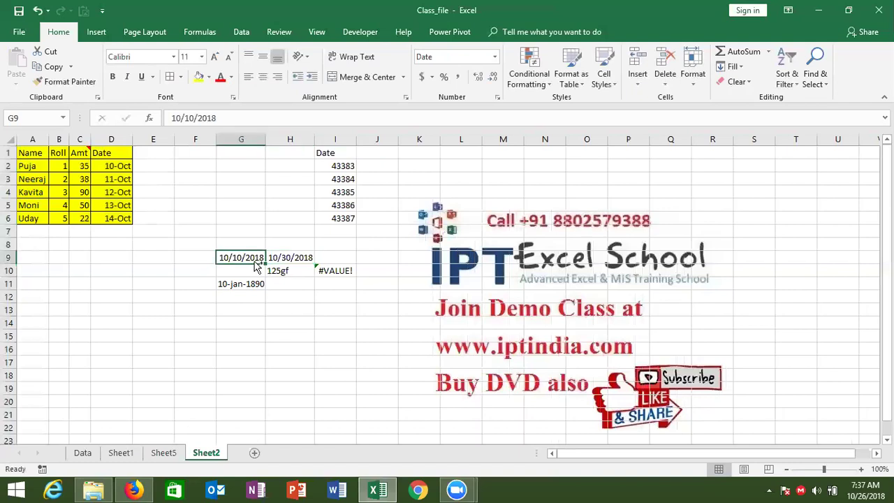
pyautogui.hotkey('ctrl', 'shift', '~')
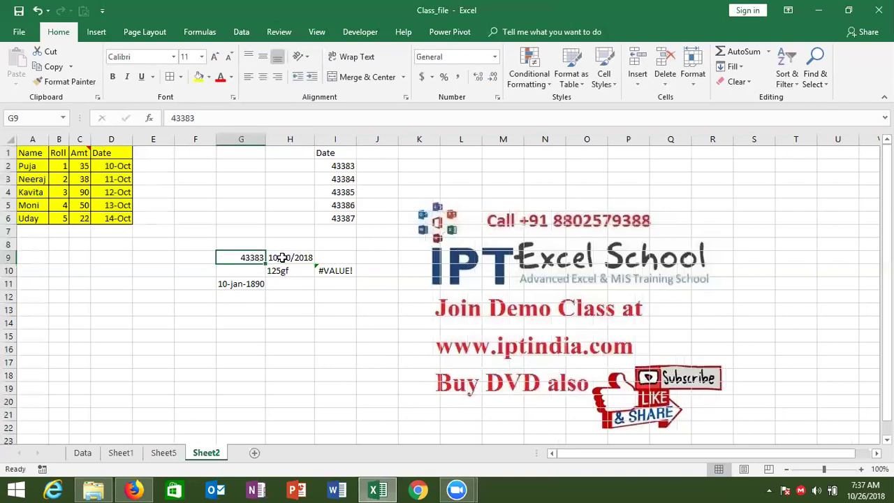
pyautogui.click(281, 257)
pyautogui.hotkey('ctrl', 'shift', '~')
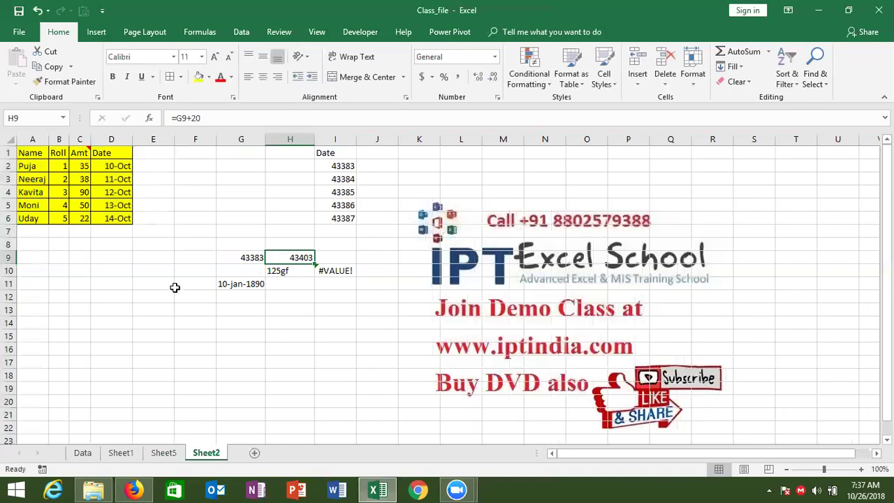
pyautogui.press('Left')
pyautogui.hotkey('shift', 'Right')
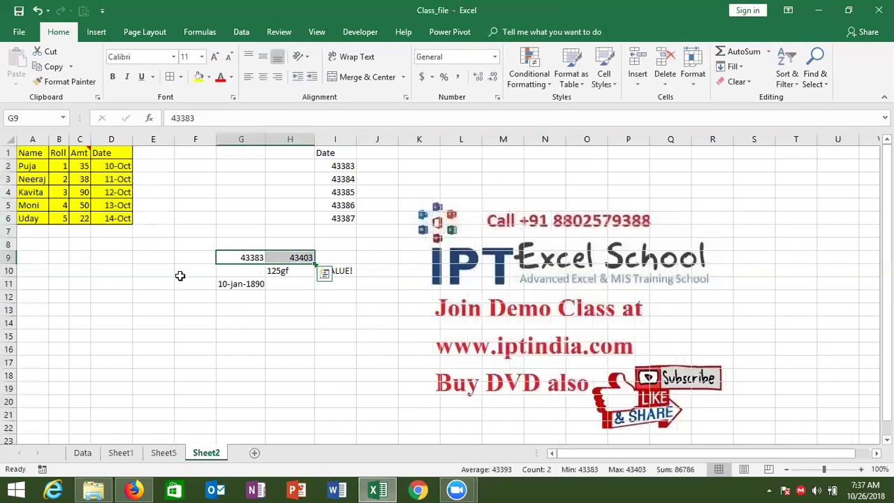
# Apply Short Date so G9:H9 show 10/10/2018 and 10/30/2018.
pyautogui.click(495, 57)
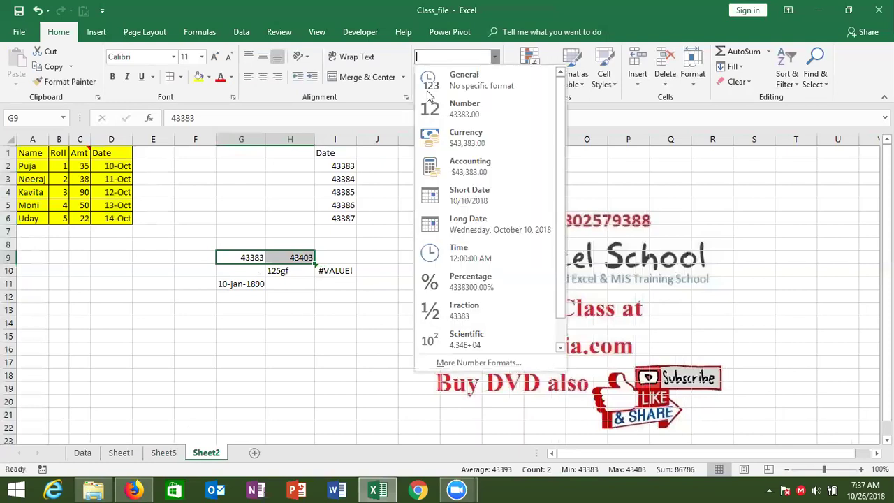
pyautogui.click(454, 188)
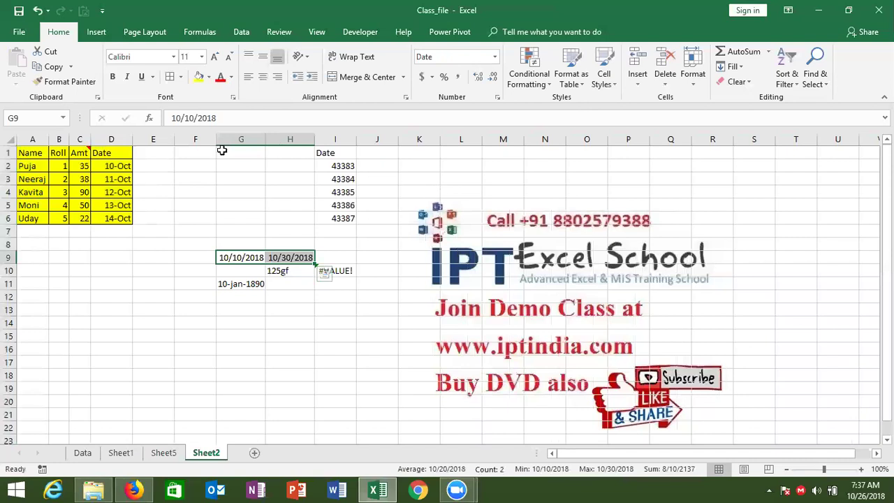
# Copy the Date column cells D1:D6.
pyautogui.click(116, 155)
pyautogui.moveTo(119, 208); pyautogui.dragTo(119, 218)
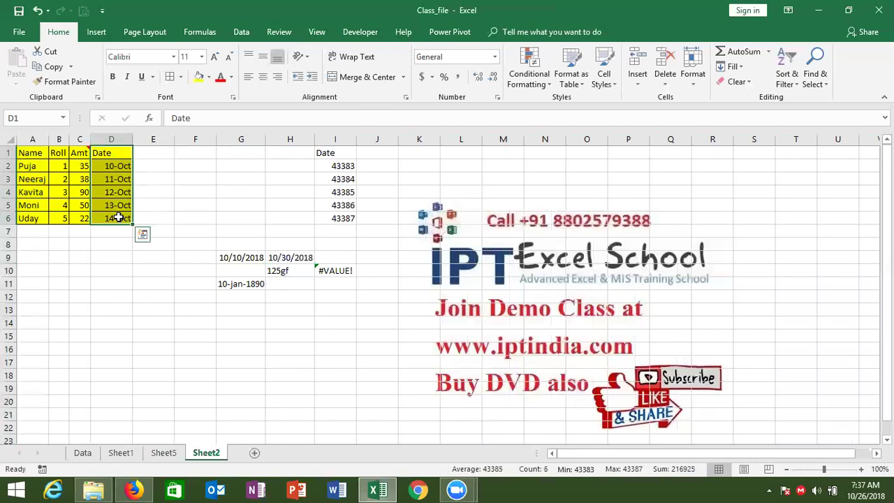
pyautogui.hotkey('ctrl', 'c')
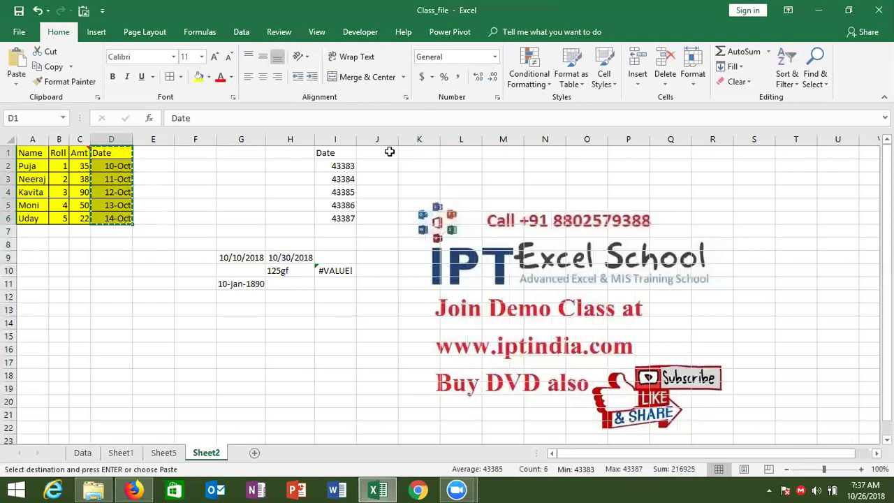
# Paste Special into J1 as values and number formats, showing 10-Oct to 14-Oct.
pyautogui.click(390, 152)
pyautogui.rightClick(390, 152)
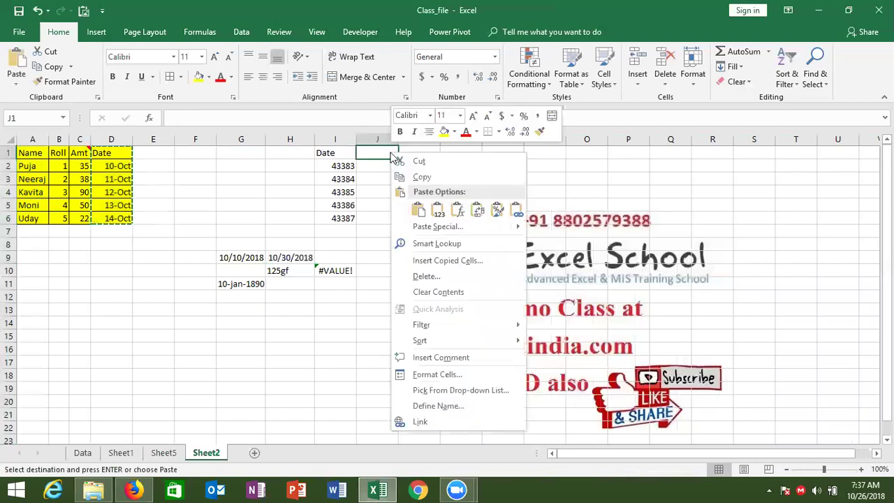
pyautogui.click(438, 226)
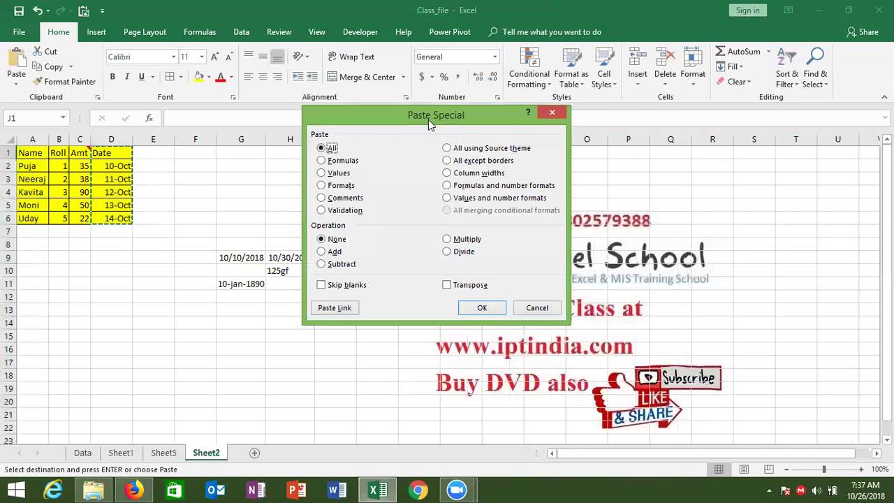
pyautogui.moveTo(428, 120); pyautogui.dragTo(550, 111)
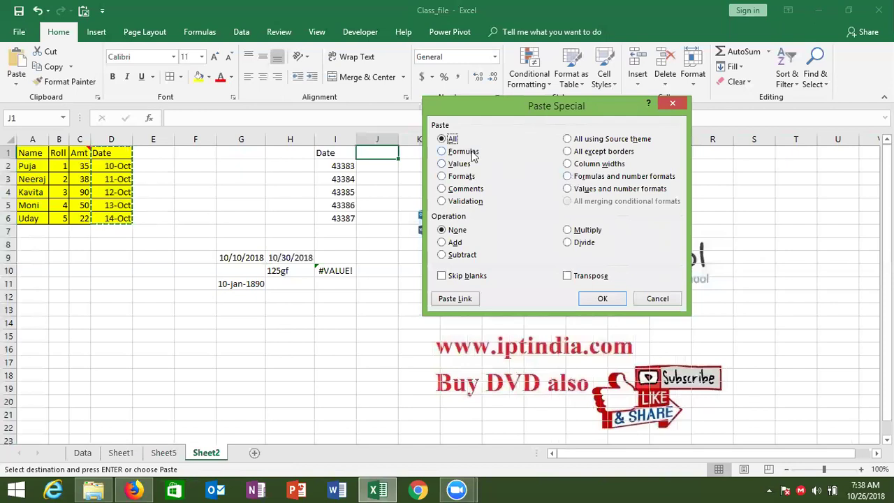
pyautogui.click(605, 191)
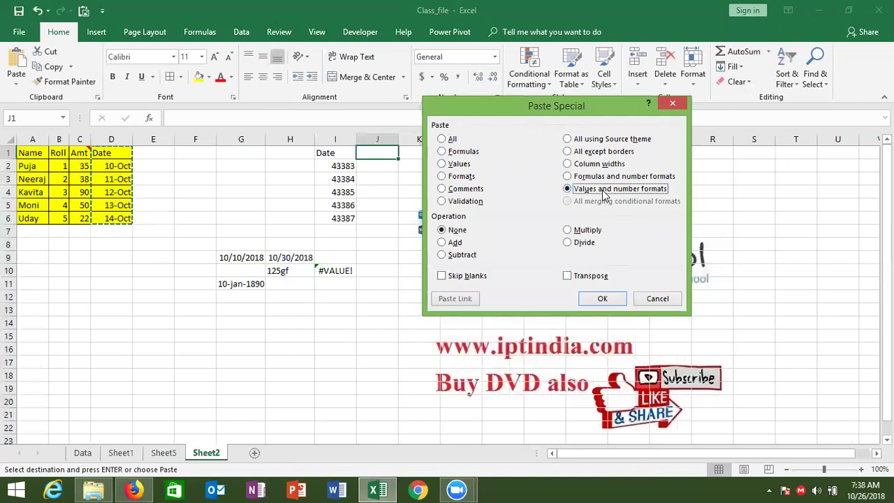
pyautogui.click(600, 299)
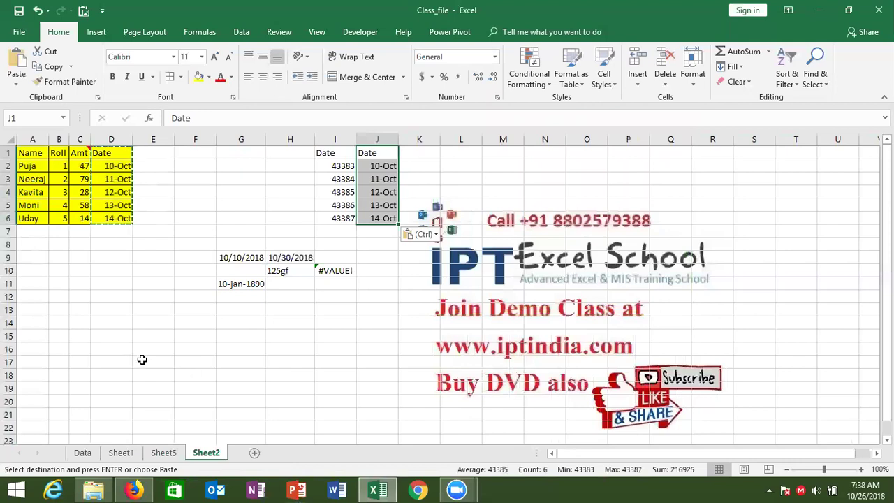
# Enter 20 in D16 and 30 in E16.
pyautogui.click(116, 356)
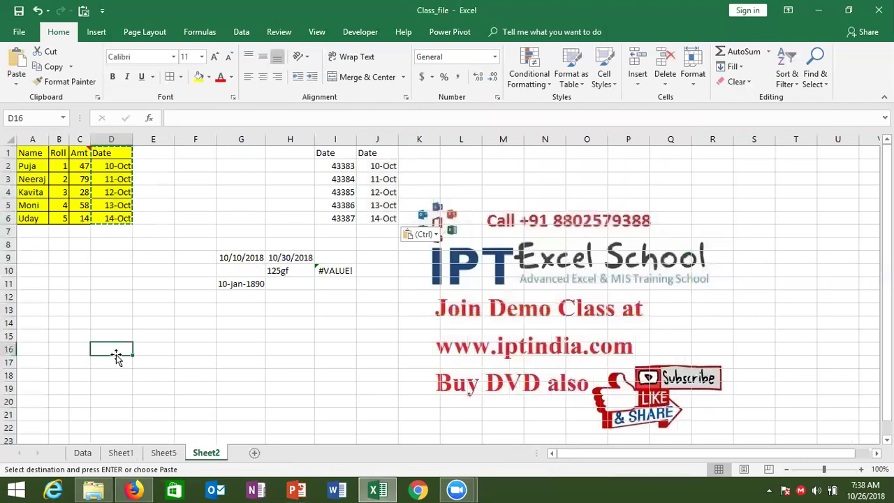
pyautogui.write('20')
pyautogui.press('Tab')
pyautogui.write('30')
pyautogui.hotkey('ctrl', 'Return')
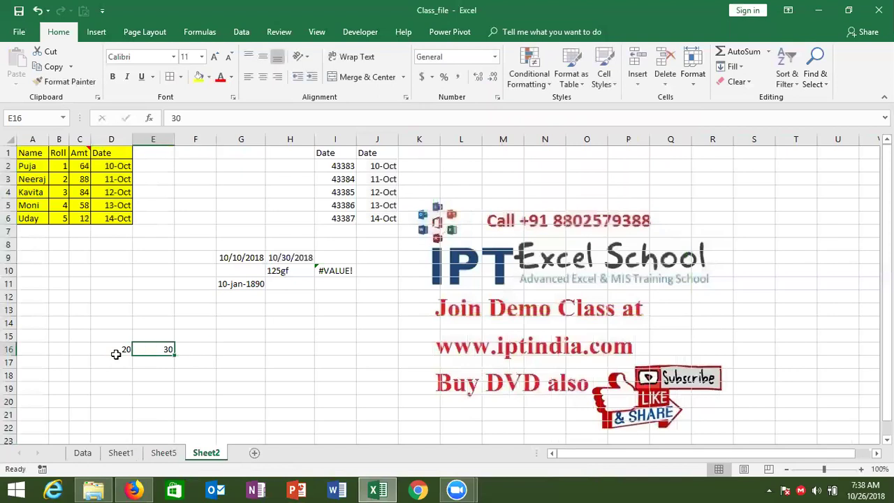
# Copy E16's 30, try pasting it and its value into D16, then undo to restore 20.
pyautogui.hotkey('ctrl', 'c')
pyautogui.click(116, 353)
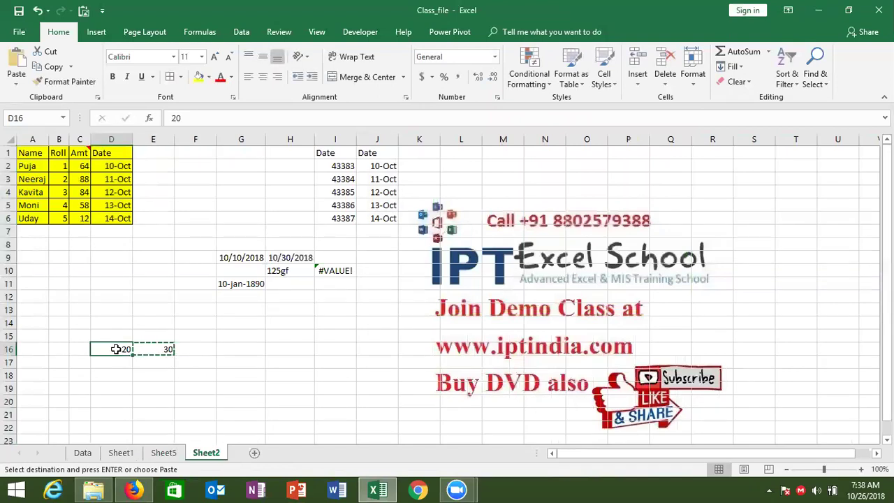
pyautogui.rightClick(116, 350)
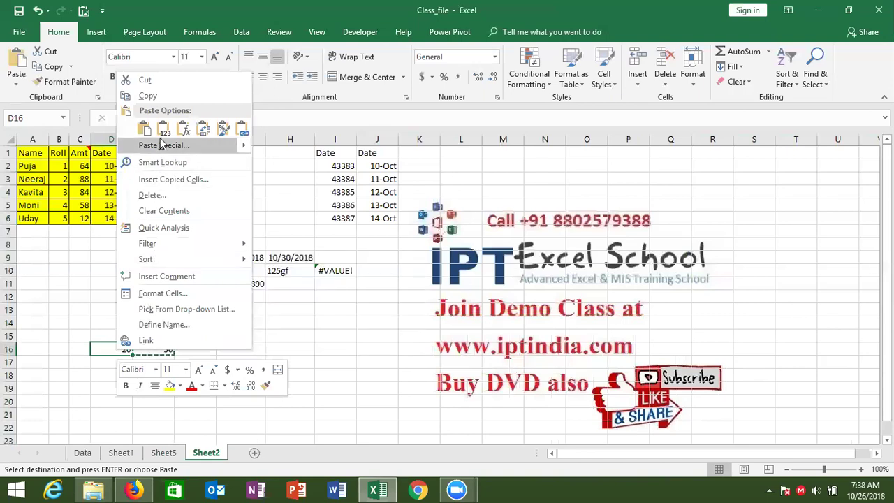
pyautogui.click(143, 129)
pyautogui.rightClick(116, 349)
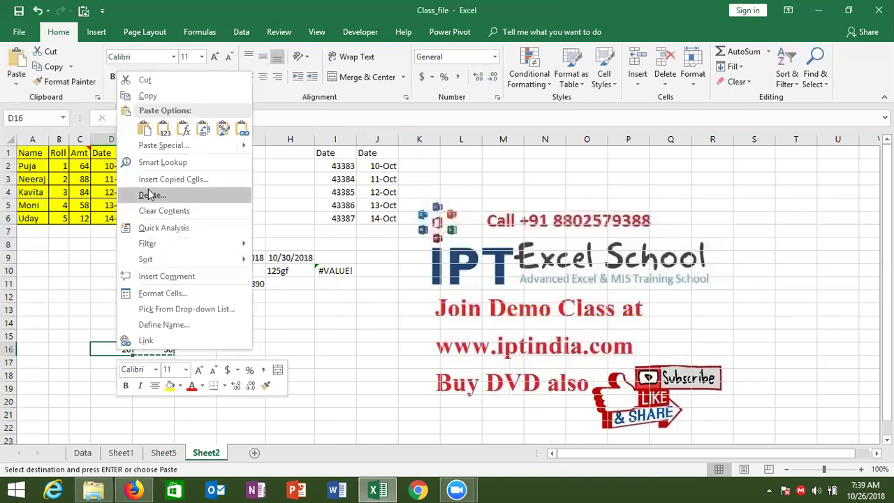
pyautogui.click(162, 130)
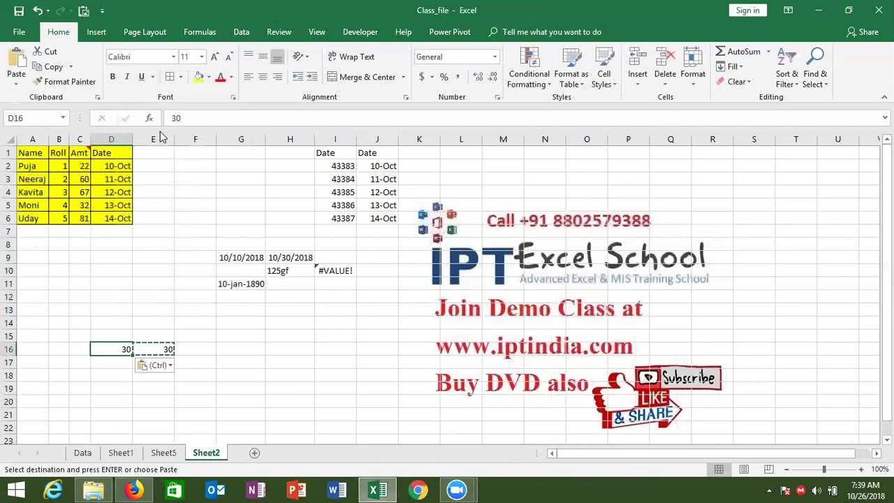
pyautogui.hotkey('ctrl', 'z')
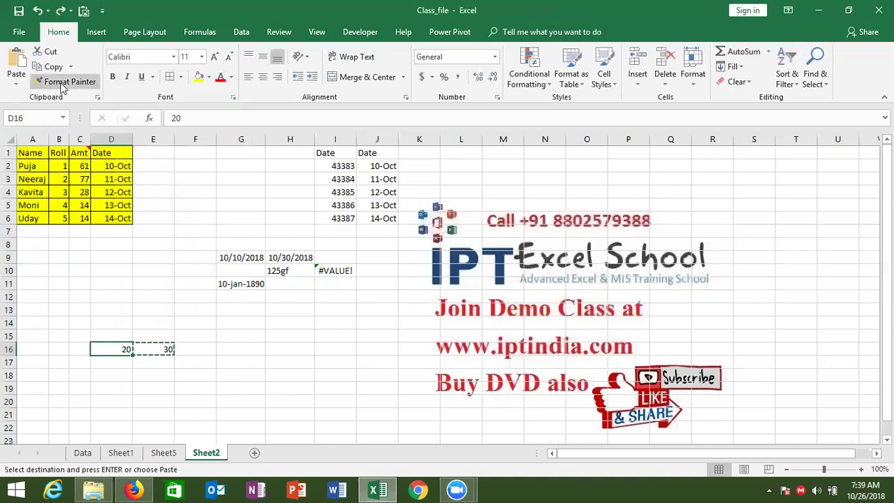
# Paste Special with Add onto D16 so it becomes 50.
pyautogui.click(17, 83)
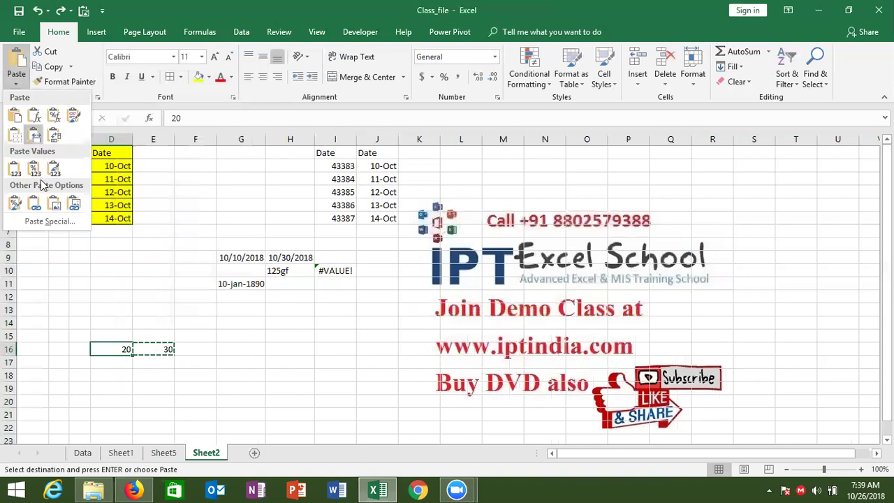
pyautogui.click(46, 221)
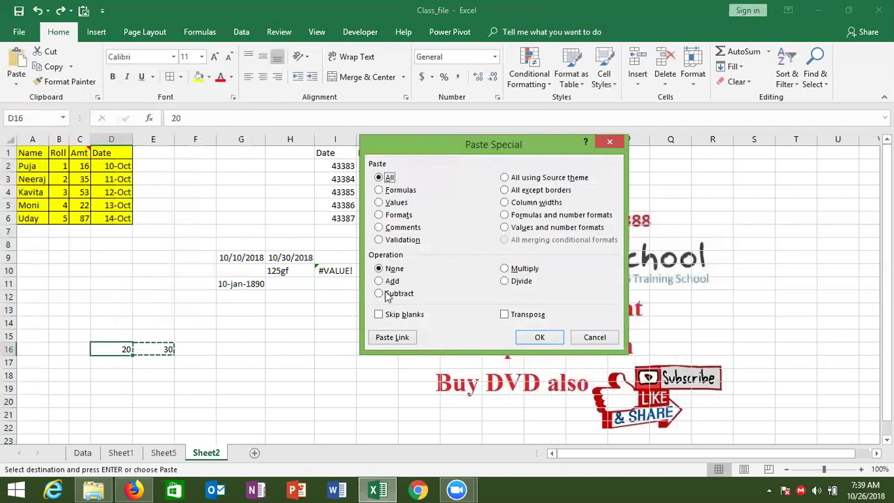
pyautogui.click(392, 281)
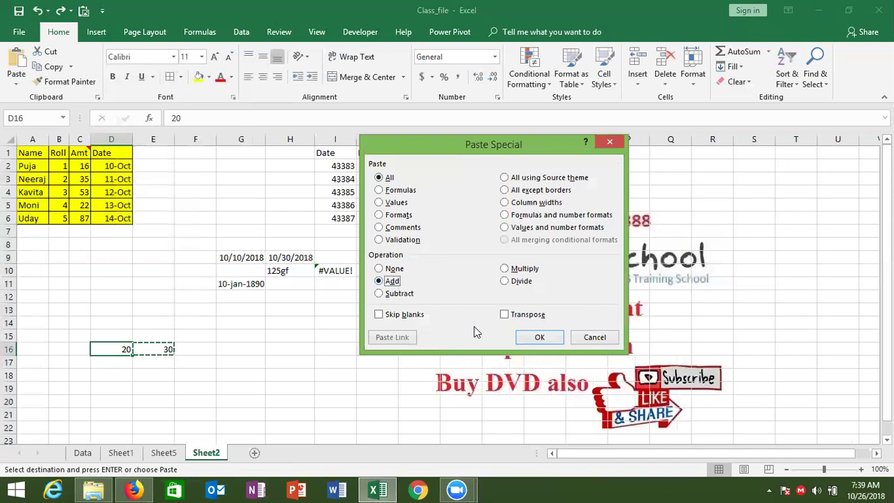
pyautogui.click(531, 337)
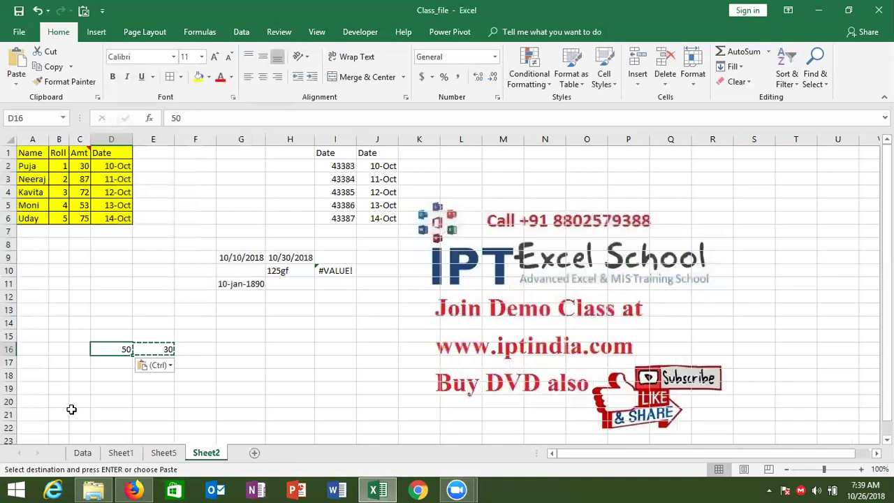
# Reopen the Paste Special options for D16 to paste the copied 30 onto its 50.
pyautogui.rightClick(112, 350)
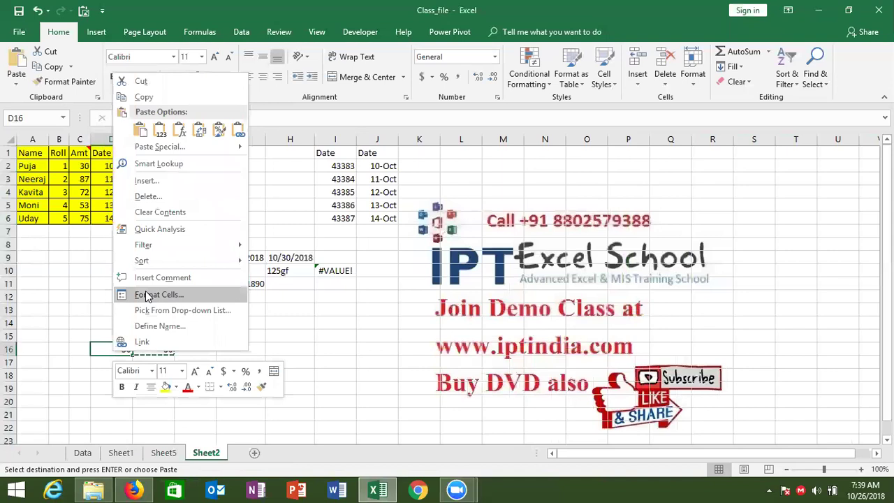
pyautogui.click(162, 147)
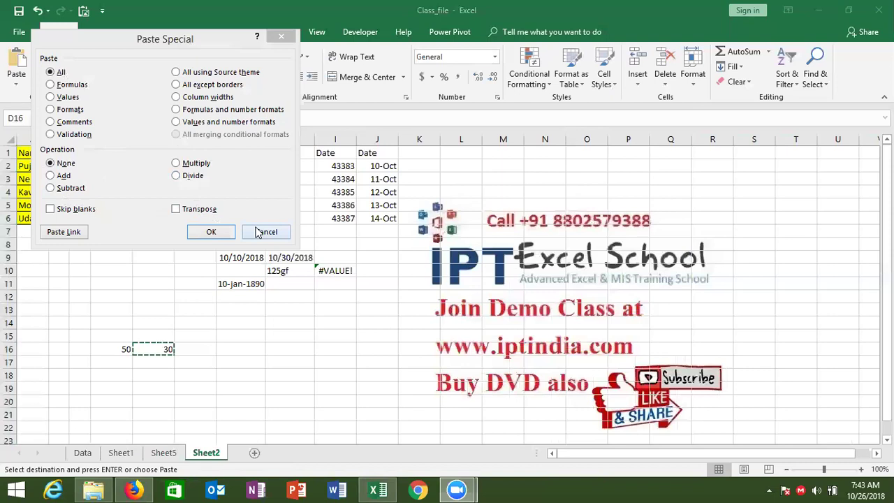
# Cancel Paste Special without pasting and bring up Zoom's end-meeting prompt with Alt+Q.
pyautogui.click(266, 232)
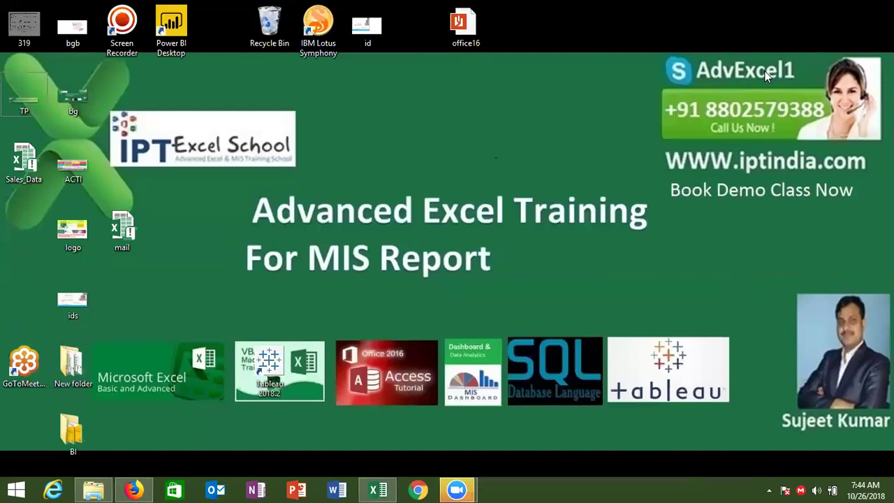
pyautogui.hotkey('alt', 'q')
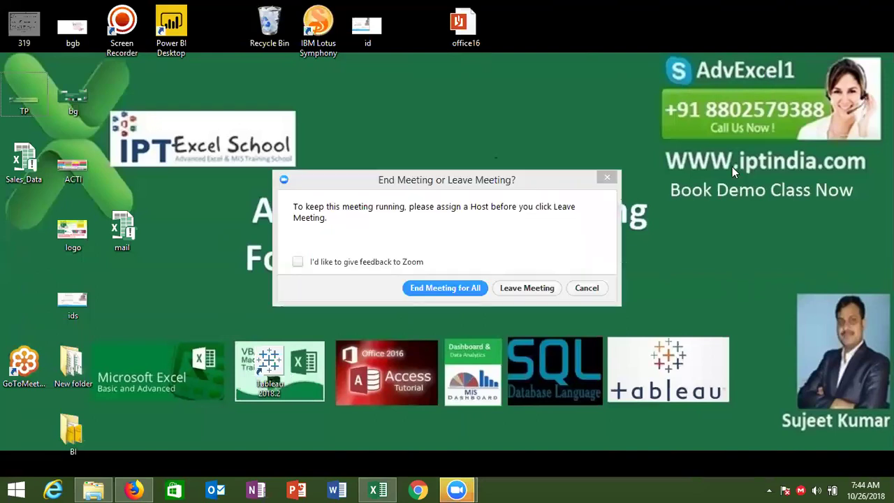